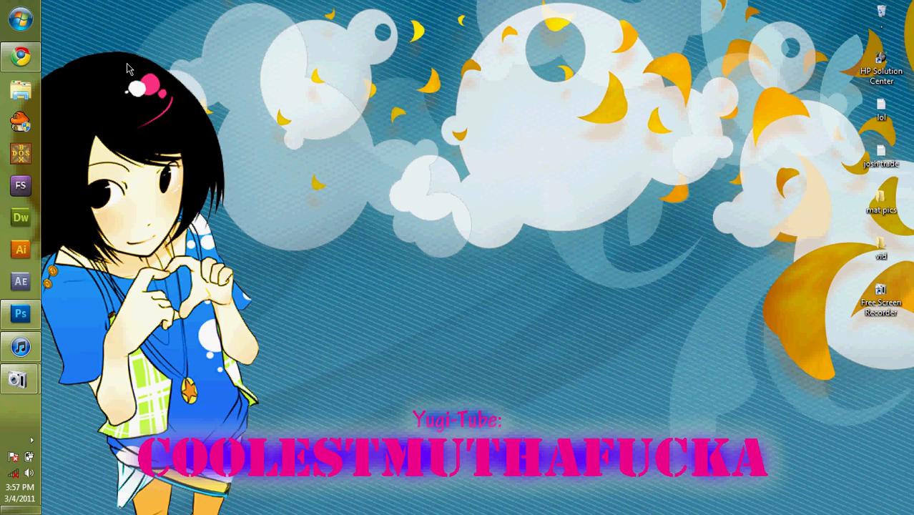
- Restore the Chrome window showing the Pojo.com forums
{"action": "left_click", "coordinate": [22, 57]}
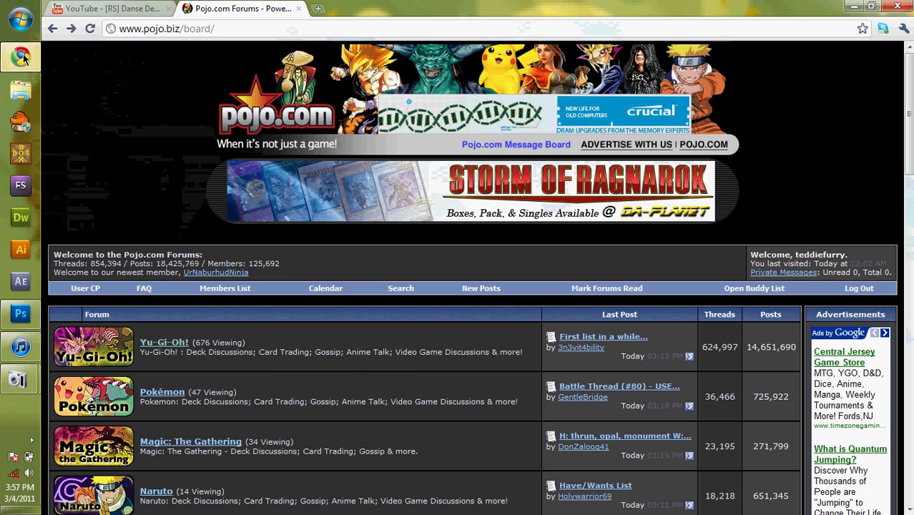
{"action": "left_click", "coordinate": [21, 57]}
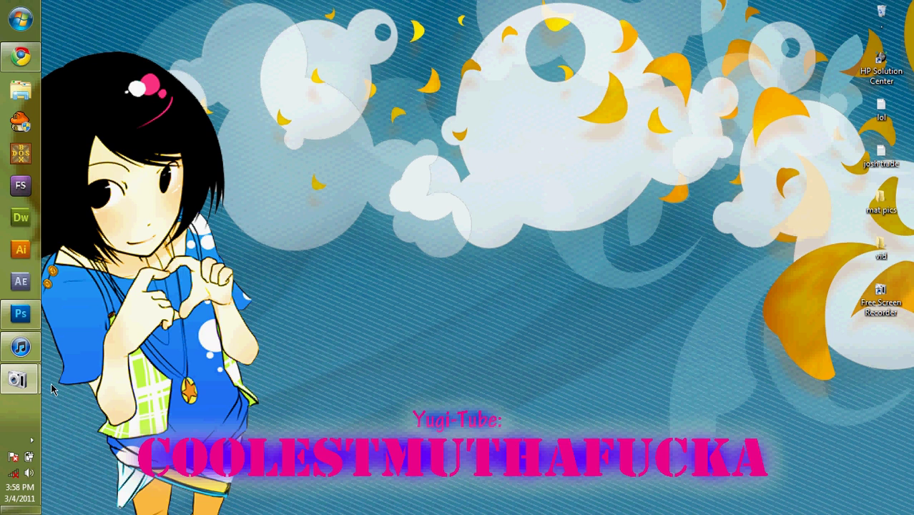
{"action": "left_click", "coordinate": [21, 57]}
{"action": "scroll", "coordinate": [246, 241], "scroll_direction": "down", "scroll_amount": 3}
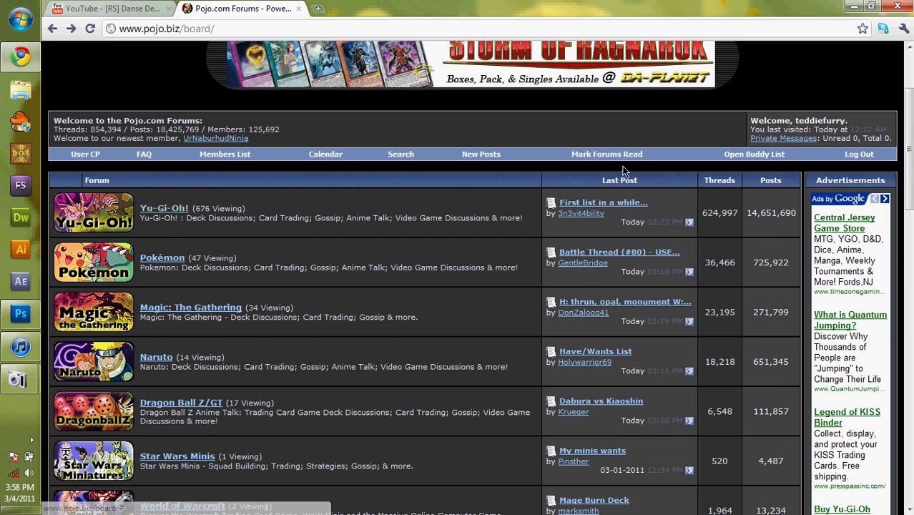
- Navigate through Yu-Gi-Oh! and Yu-Gi-Oh TCG Gossip to The Custom Playmat Thread
{"action": "left_click", "coordinate": [185, 209]}
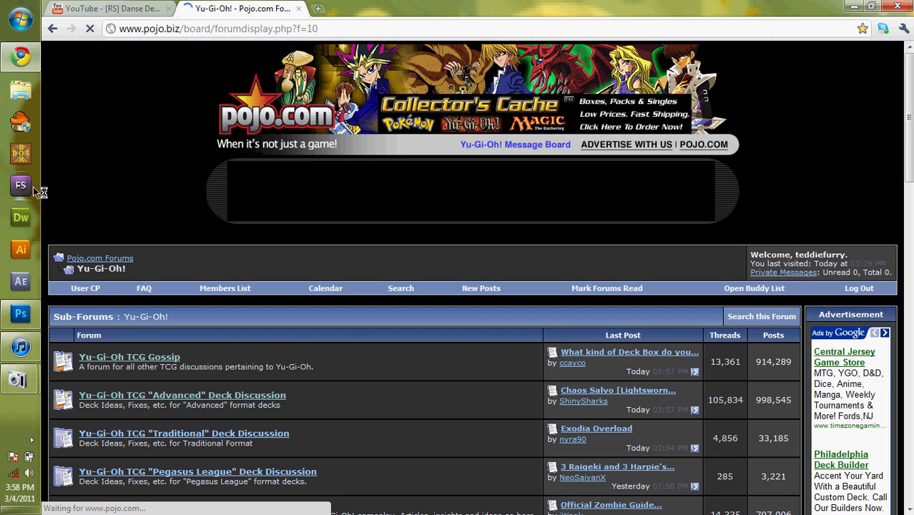
{"action": "left_click", "coordinate": [161, 361]}
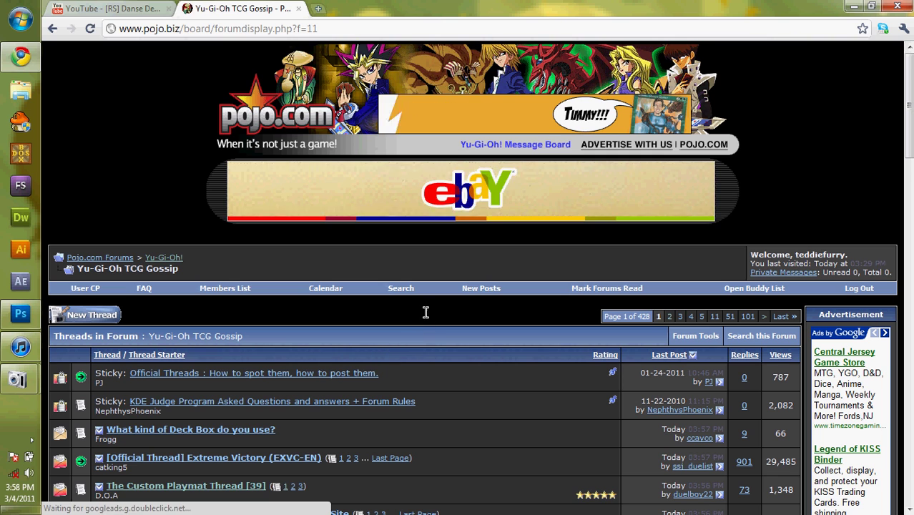
{"action": "scroll", "coordinate": [424, 313], "scroll_direction": "down", "scroll_amount": 1}
{"action": "scroll", "coordinate": [426, 317], "scroll_direction": "down", "scroll_amount": 1}
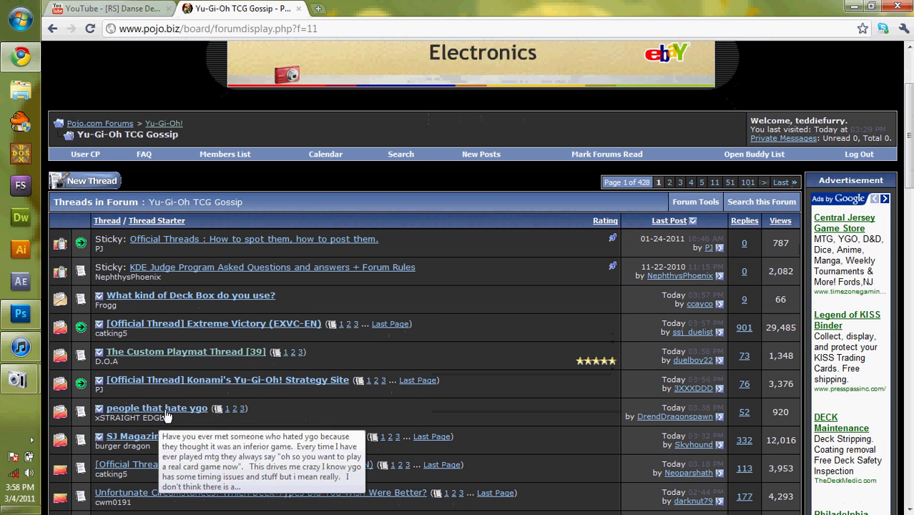
{"action": "left_click", "coordinate": [245, 353]}
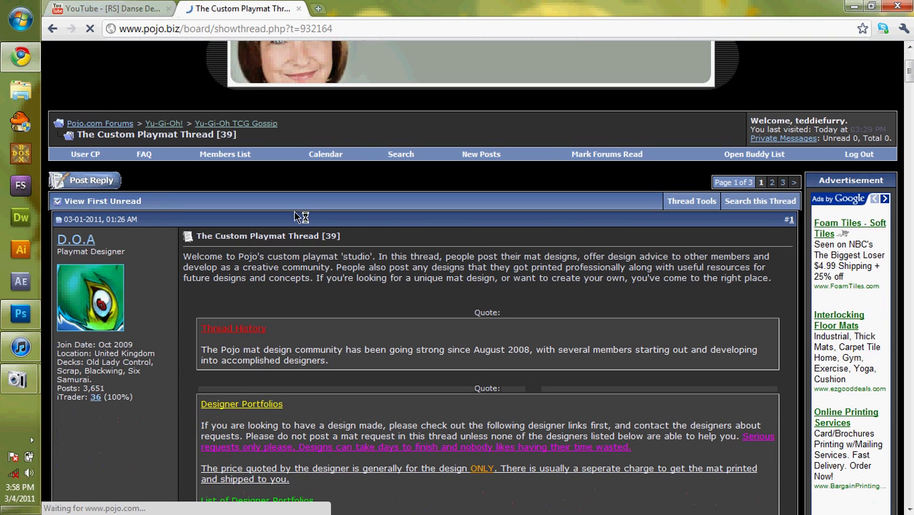
- Scroll past the thread's designer list to the Resources box with the Custom Playmat Templates link
{"action": "scroll", "coordinate": [301, 236], "scroll_direction": "down", "scroll_amount": 1}
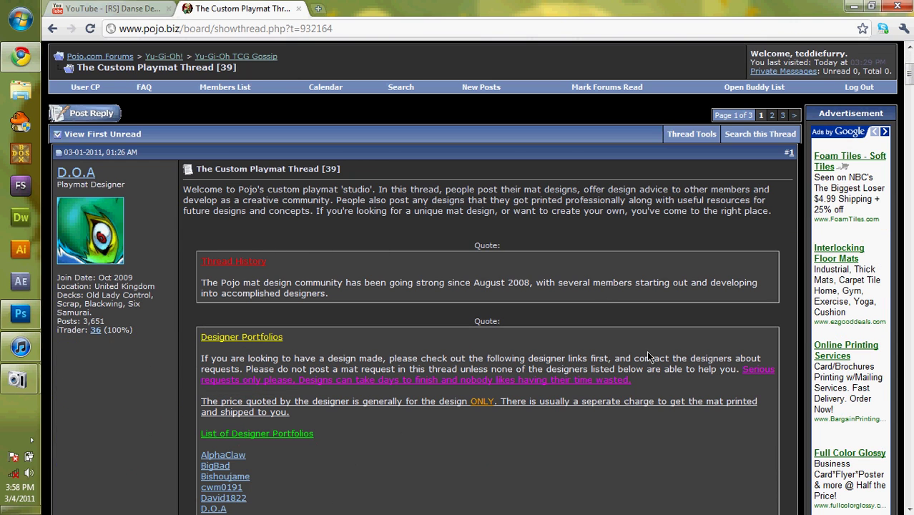
{"action": "scroll", "coordinate": [531, 301], "scroll_direction": "down", "scroll_amount": 3}
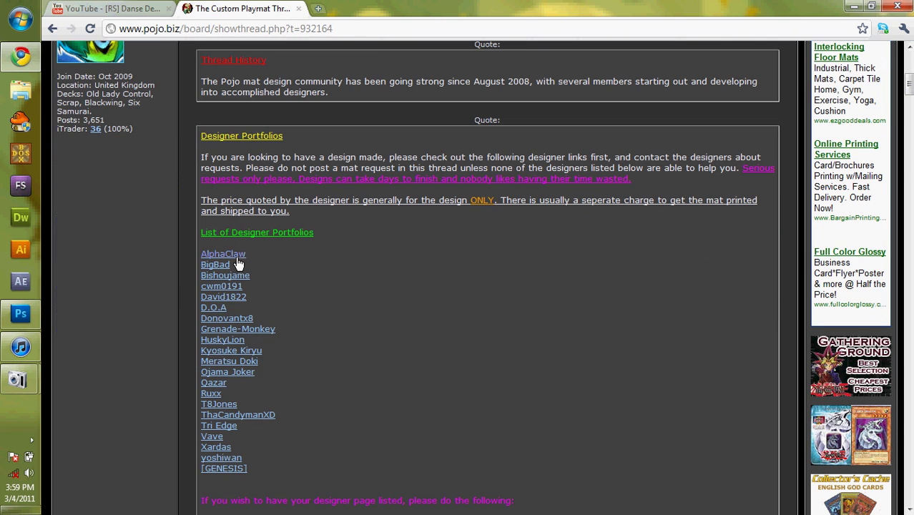
{"action": "scroll", "coordinate": [375, 163], "scroll_direction": "down", "scroll_amount": 2}
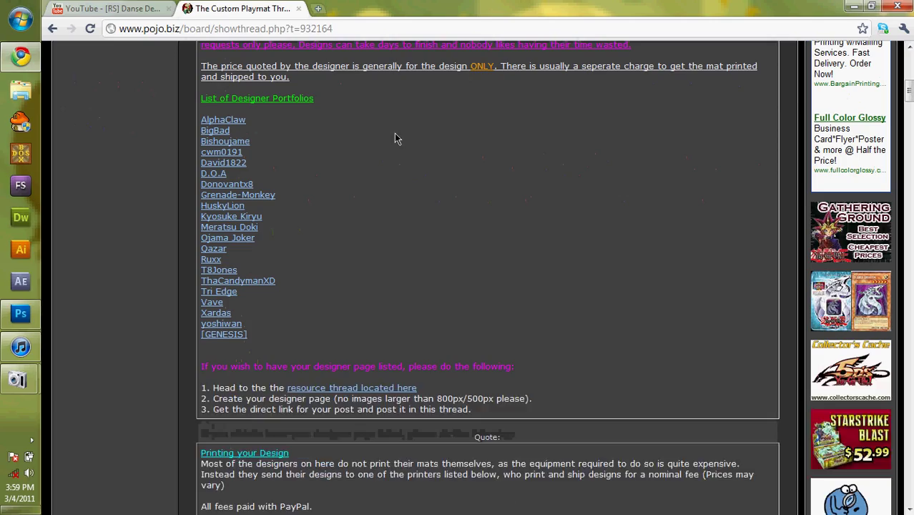
{"action": "scroll", "coordinate": [375, 161], "scroll_direction": "down", "scroll_amount": 2}
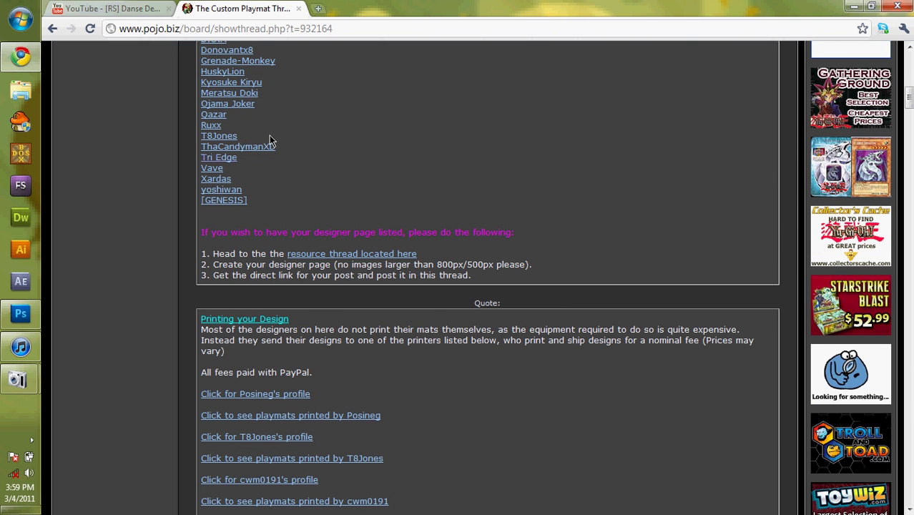
{"action": "scroll", "coordinate": [286, 179], "scroll_direction": "down", "scroll_amount": 2}
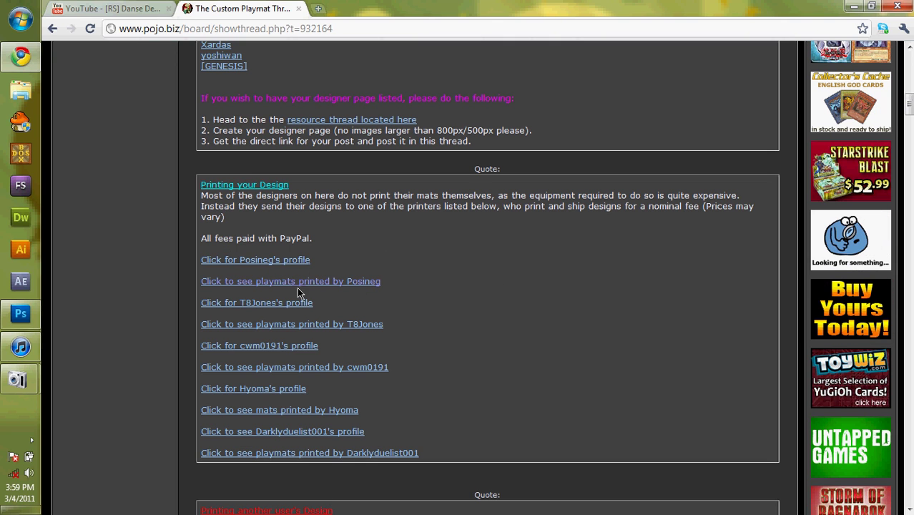
{"action": "scroll", "coordinate": [487, 311], "scroll_direction": "down", "scroll_amount": 1}
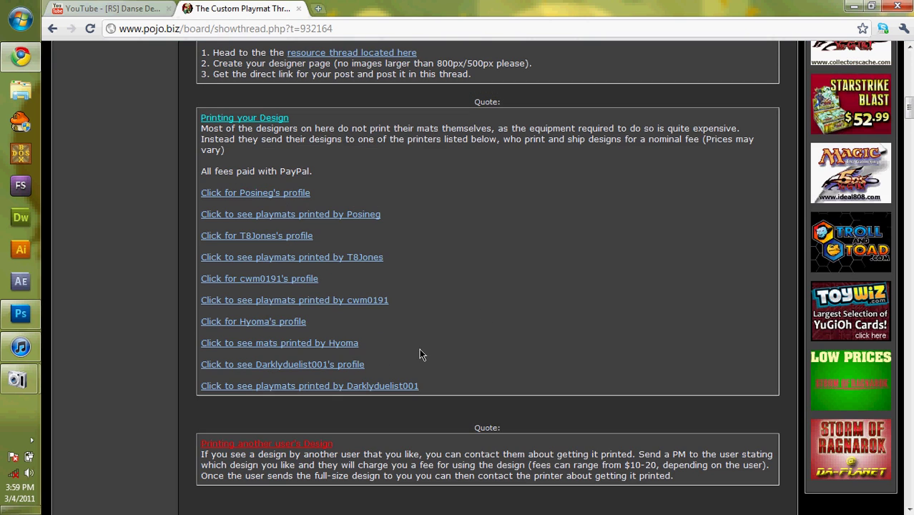
{"action": "scroll", "coordinate": [404, 365], "scroll_direction": "down", "scroll_amount": 5}
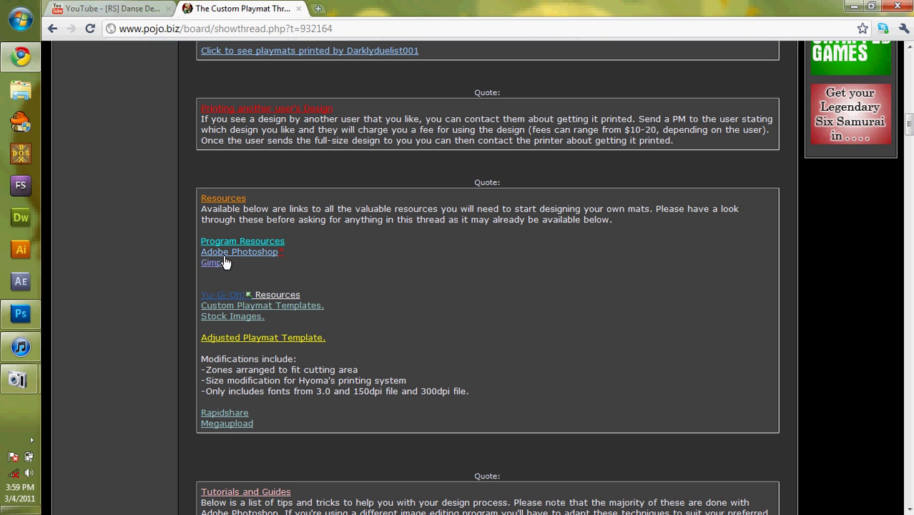
{"action": "mouse_move", "coordinate": [222, 294]}
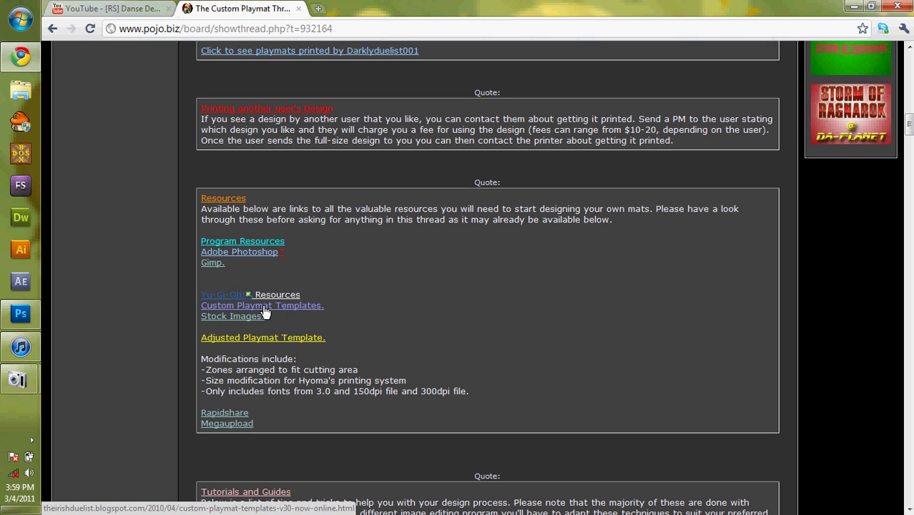
- Download Custom Playmat Templates v3.0 from the blog's first link, then close that blog tab
{"action": "left_click", "coordinate": [263, 307]}
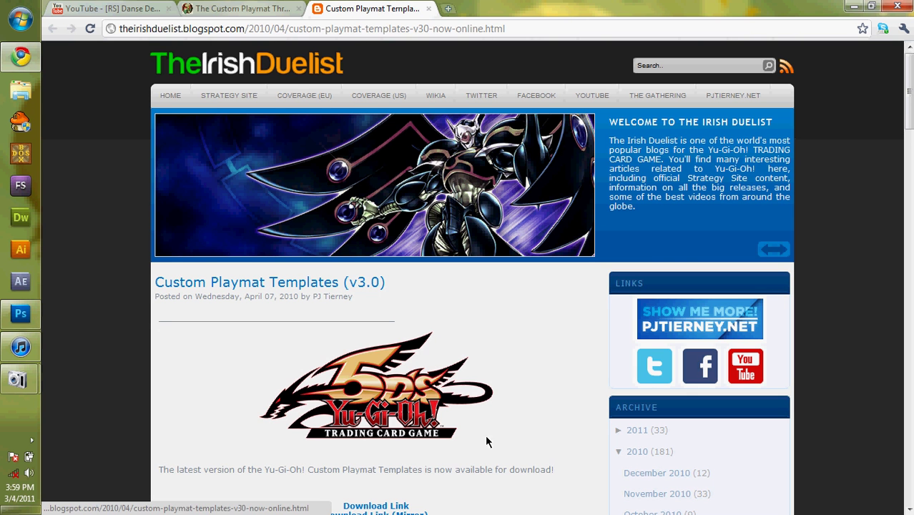
{"action": "scroll", "coordinate": [419, 261], "scroll_direction": "down", "scroll_amount": 4}
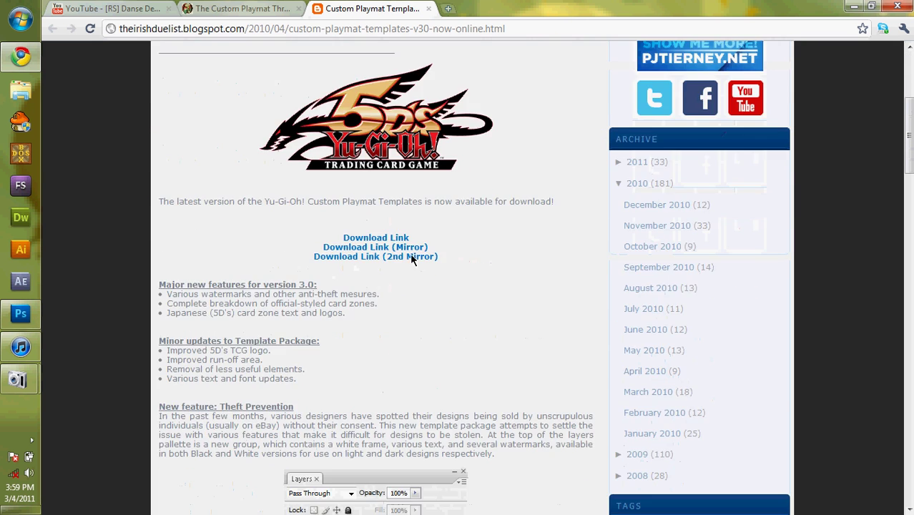
{"action": "left_click", "coordinate": [375, 238]}
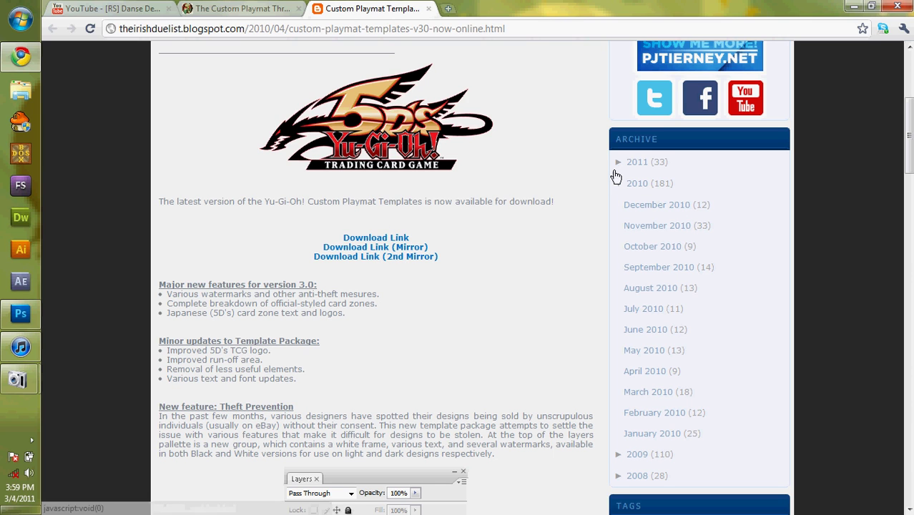
{"action": "left_click", "coordinate": [429, 9]}
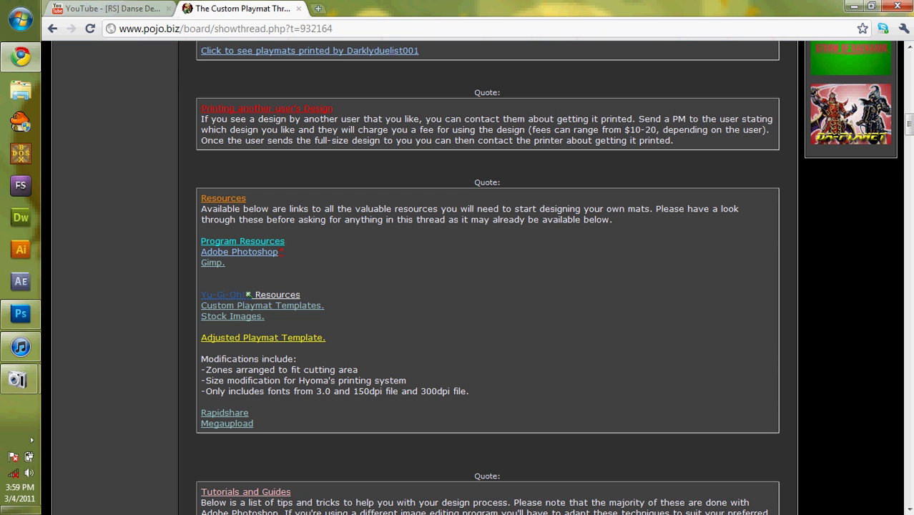
- Minimize Chrome and bring up Photoshop showing the 150dpi.psd playmat template
{"action": "left_click", "coordinate": [871, 6]}
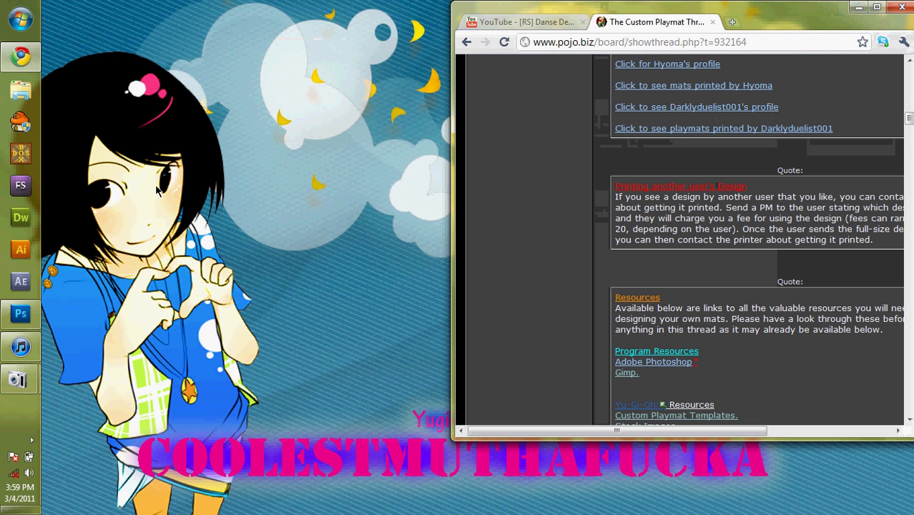
{"action": "left_click", "coordinate": [858, 7]}
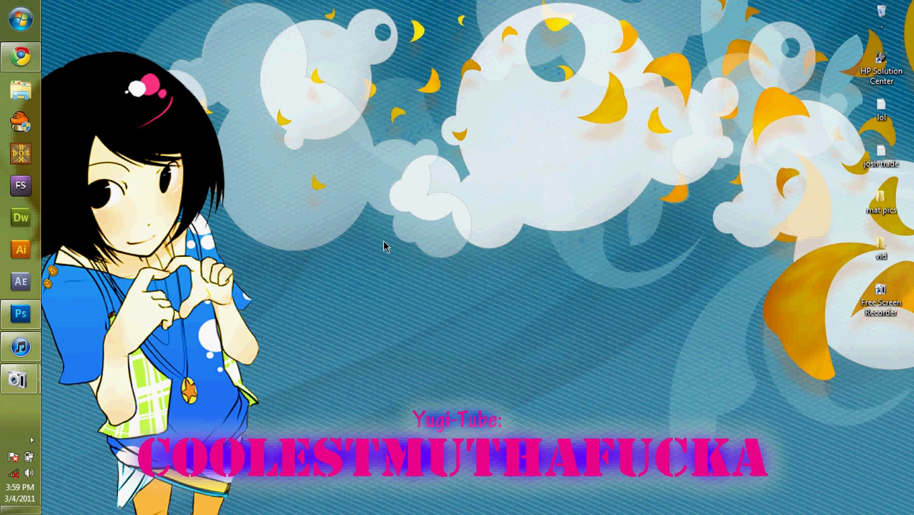
{"action": "left_click", "coordinate": [21, 312]}
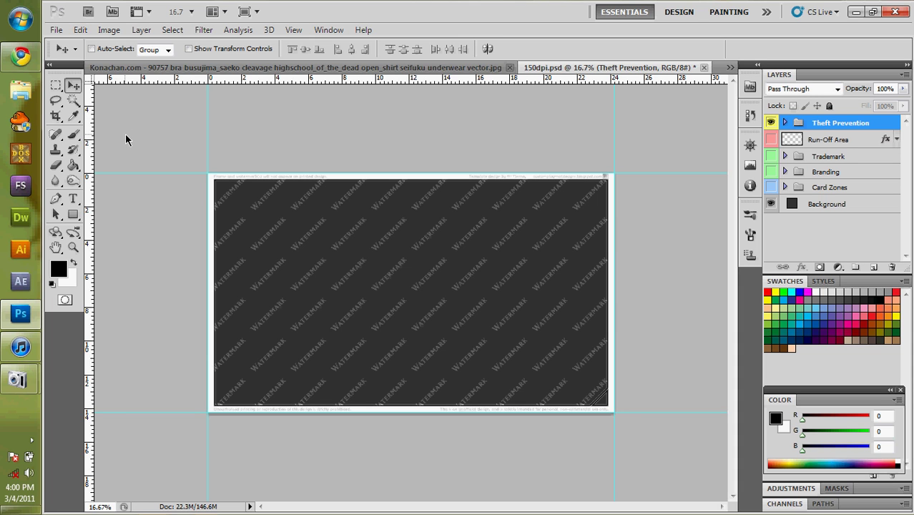
- Hide the template's Theft Prevention watermark group and list the open documents to find 1299046351292.jpg
{"action": "key", "text": "ctrl+o"}
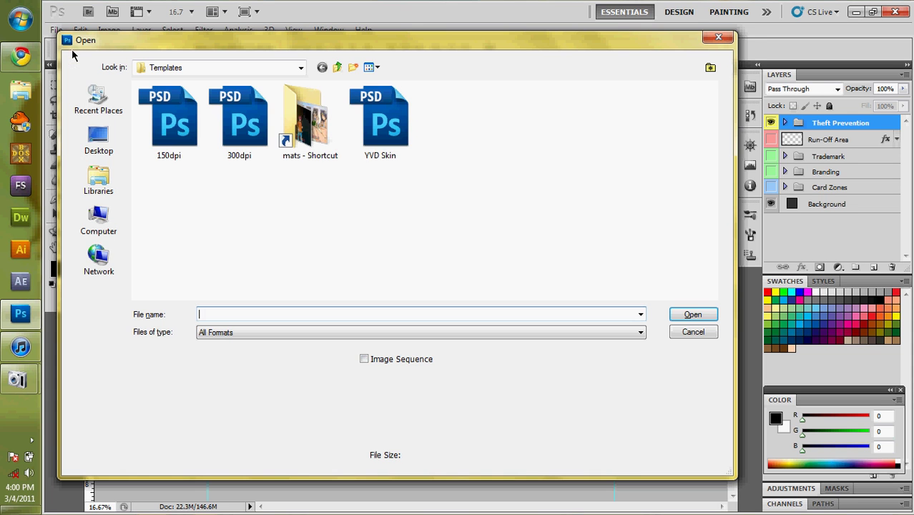
{"action": "left_click", "coordinate": [704, 332]}
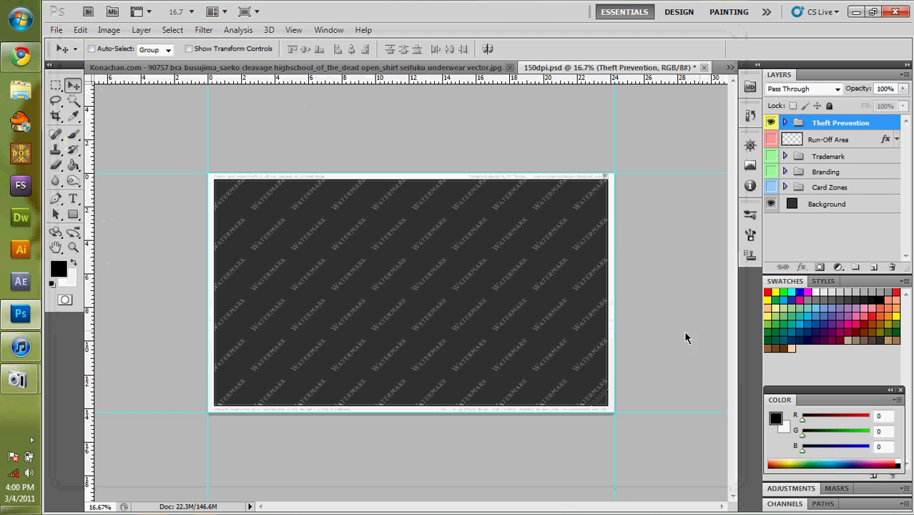
{"action": "left_click", "coordinate": [771, 123]}
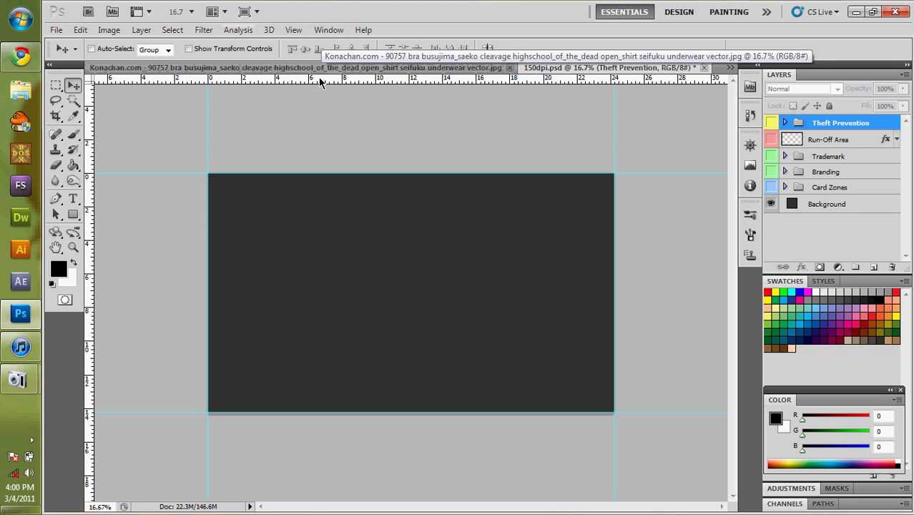
{"action": "left_click", "coordinate": [730, 67]}
- Switch to 1299046351292.jpg and select its red background with Color Range at higher fuzziness
{"action": "left_click", "coordinate": [287, 72]}
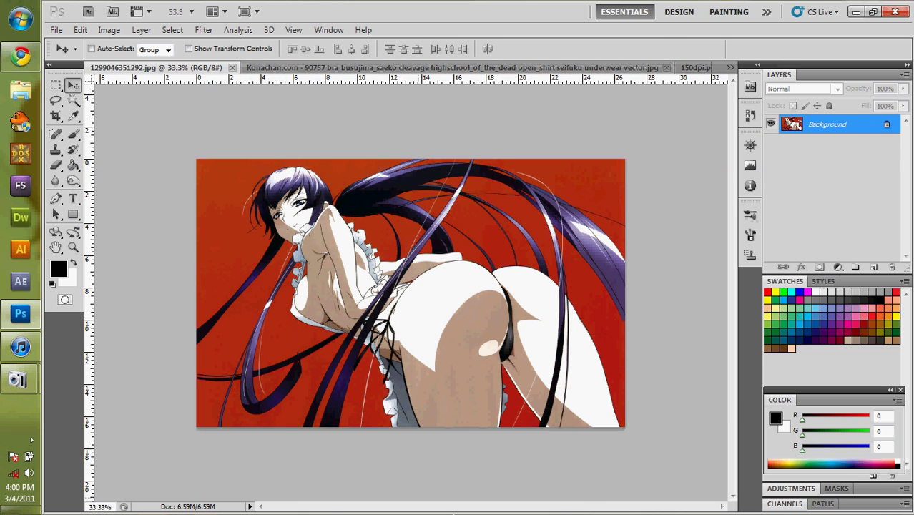
{"action": "left_click", "coordinate": [104, 507]}
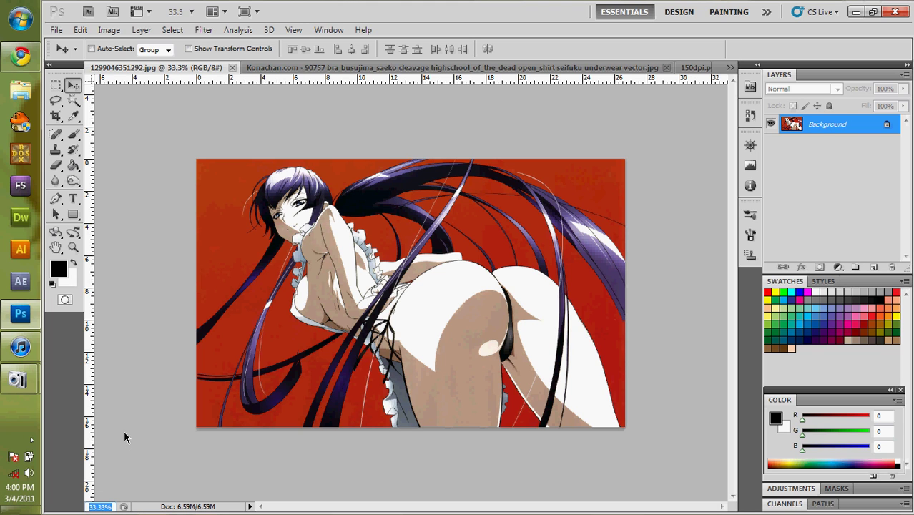
{"action": "left_click", "coordinate": [153, 420]}
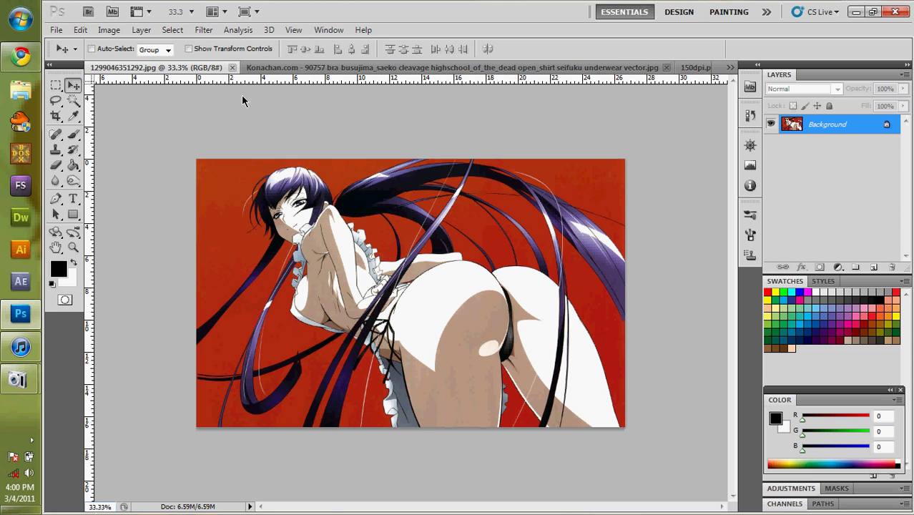
{"action": "left_click", "coordinate": [173, 30]}
{"action": "left_click", "coordinate": [194, 146]}
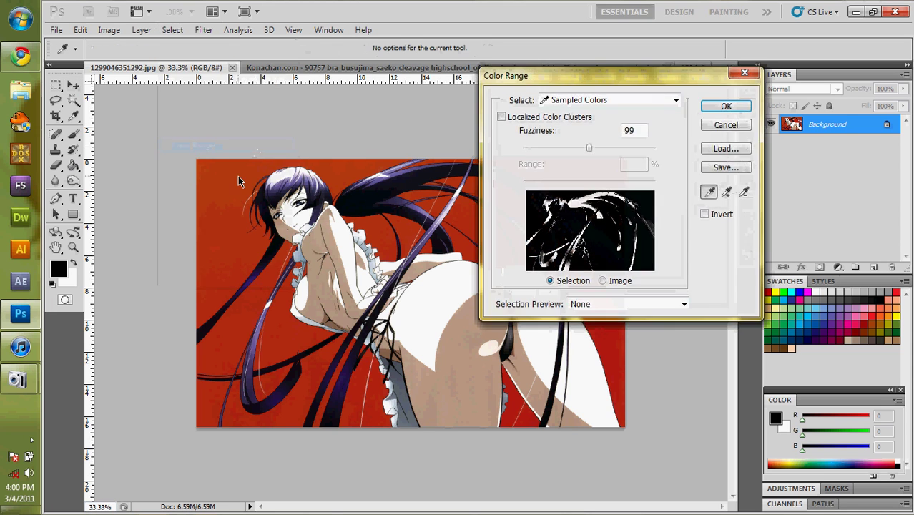
{"action": "left_click", "coordinate": [237, 177]}
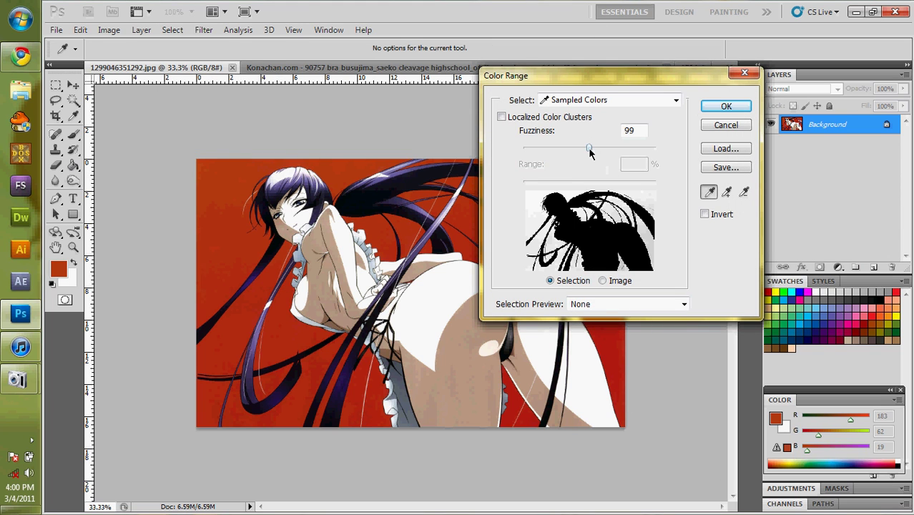
{"action": "left_click_drag", "start_coordinate": [589, 149], "coordinate": [614, 159]}
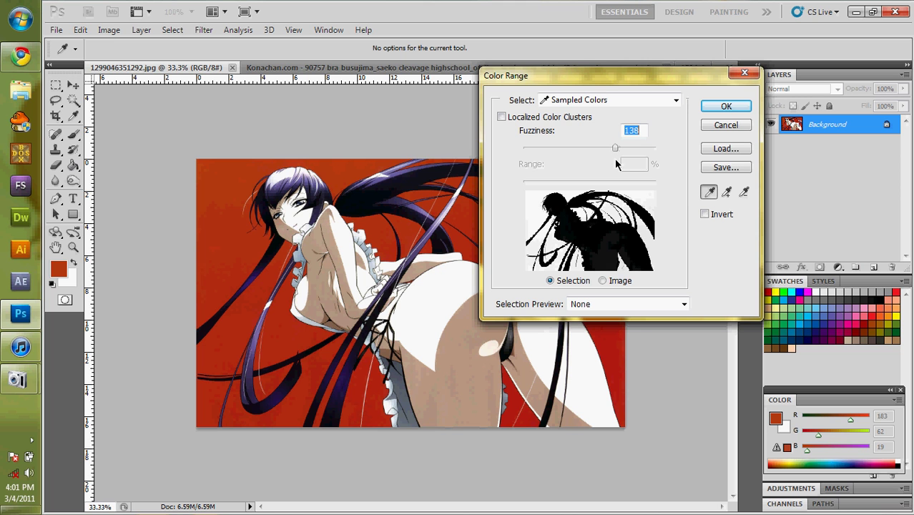
{"action": "left_click", "coordinate": [749, 109]}
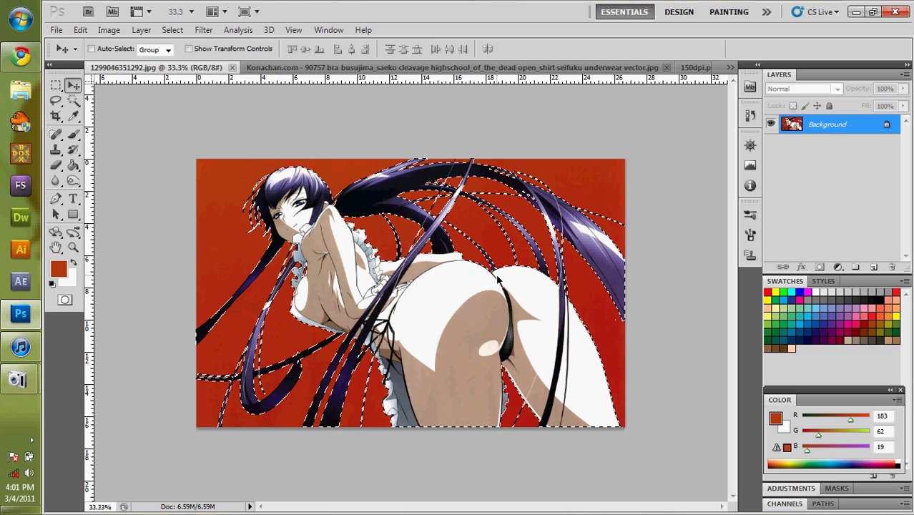
- Try clearing the red selection to white, undo it, and invert the selection onto the character
{"action": "key", "text": "ctrl+BackSpace"}
{"action": "key", "text": "ctrl+d"}
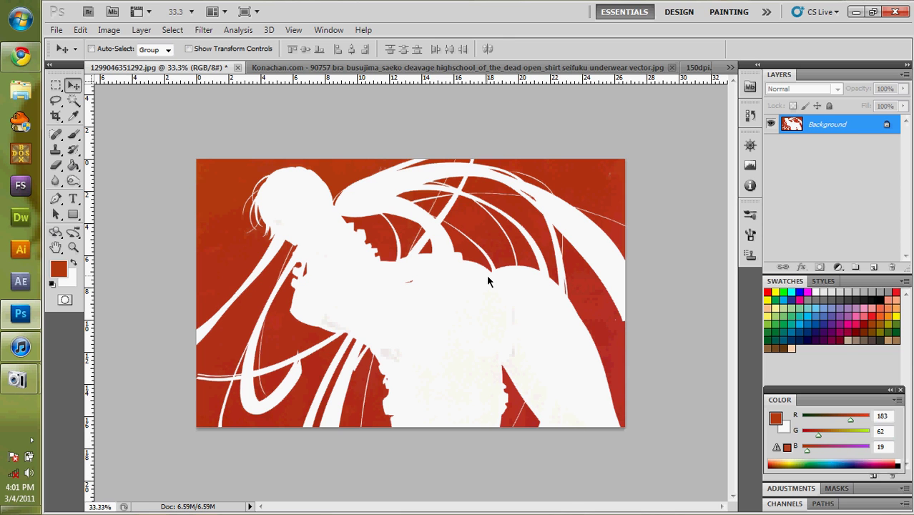
{"action": "key", "text": "ctrl+alt+z"}
{"action": "key", "text": "ctrl+alt+z"}
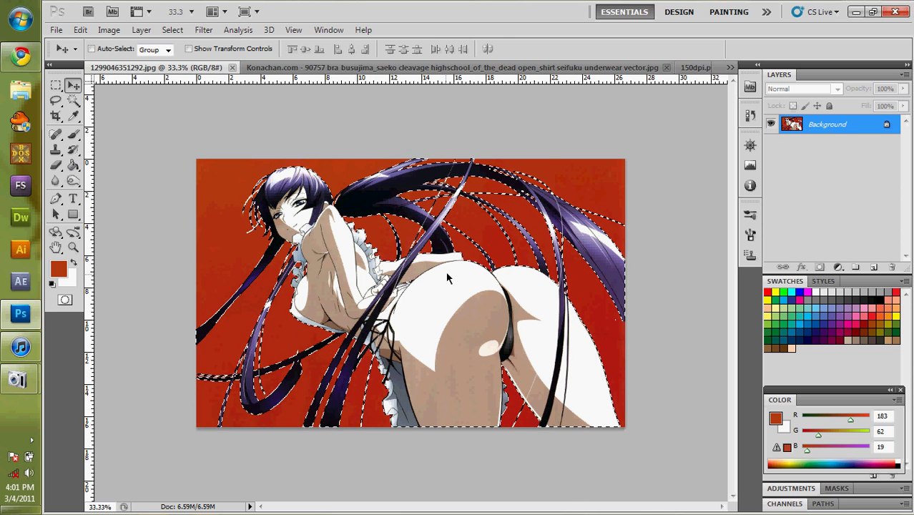
{"action": "key", "text": "ctrl+shift+i"}
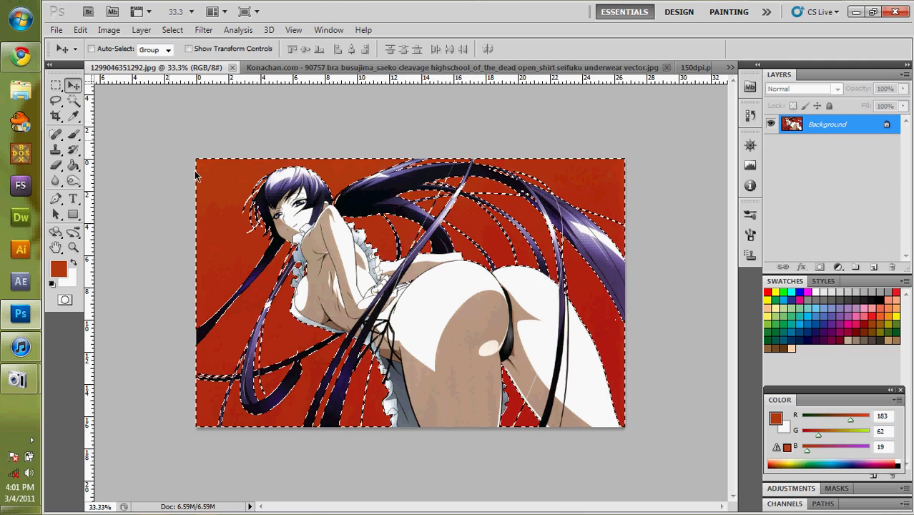
- Inverse the selection from the Select menu and cut the character out with Edit > Cut
{"action": "left_click", "coordinate": [172, 32]}
{"action": "left_click", "coordinate": [222, 83]}
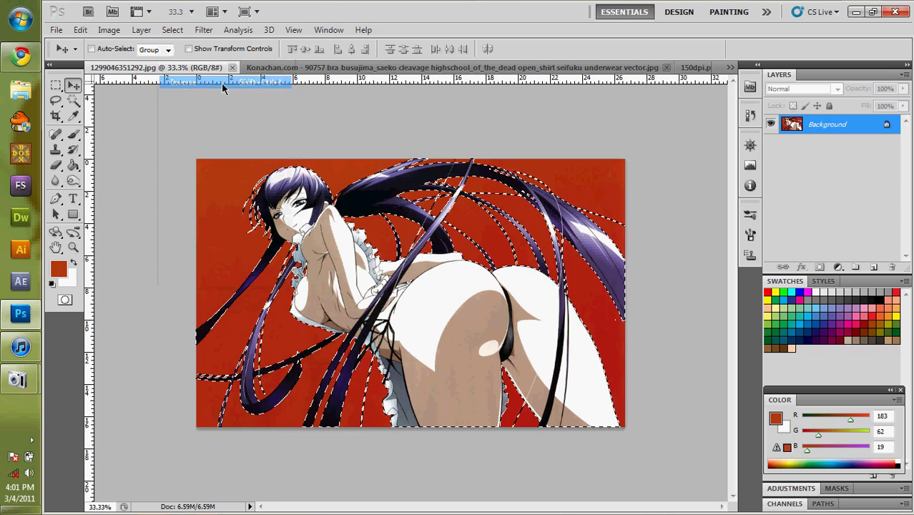
{"action": "left_click", "coordinate": [172, 30]}
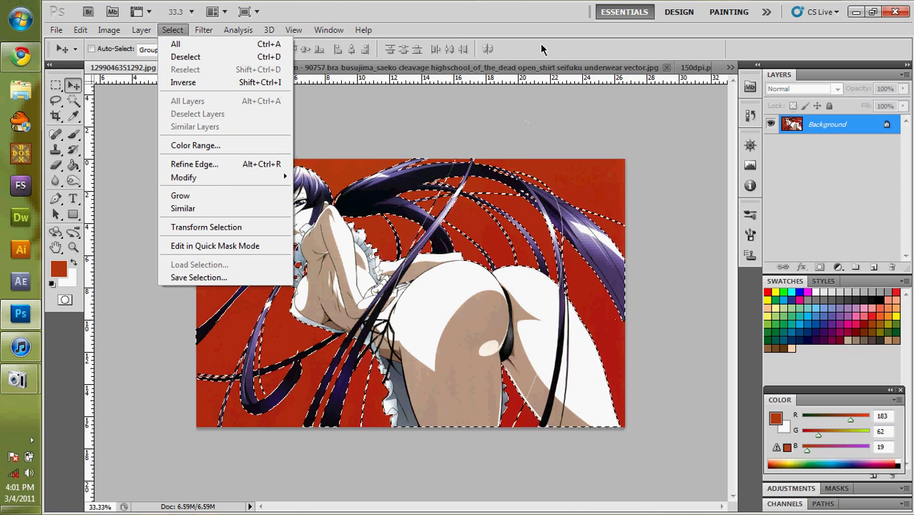
{"action": "left_click", "coordinate": [471, 114]}
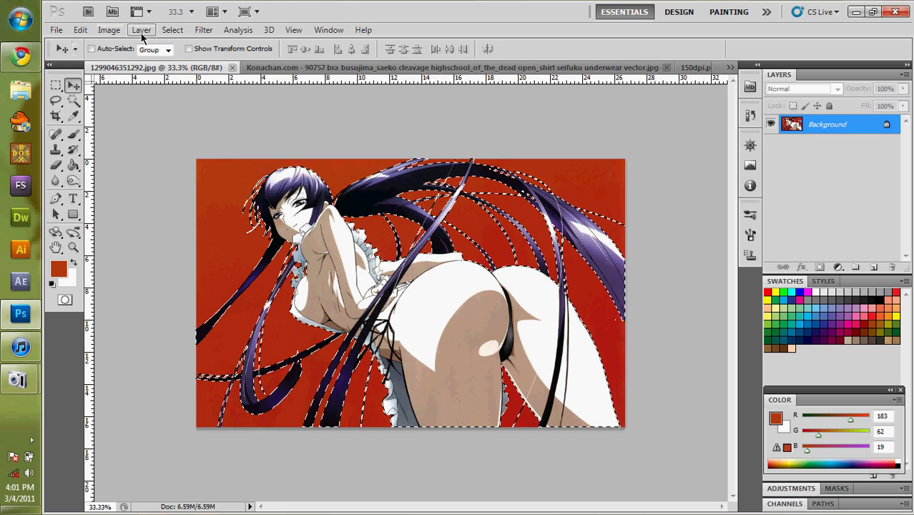
{"action": "left_click", "coordinate": [80, 30]}
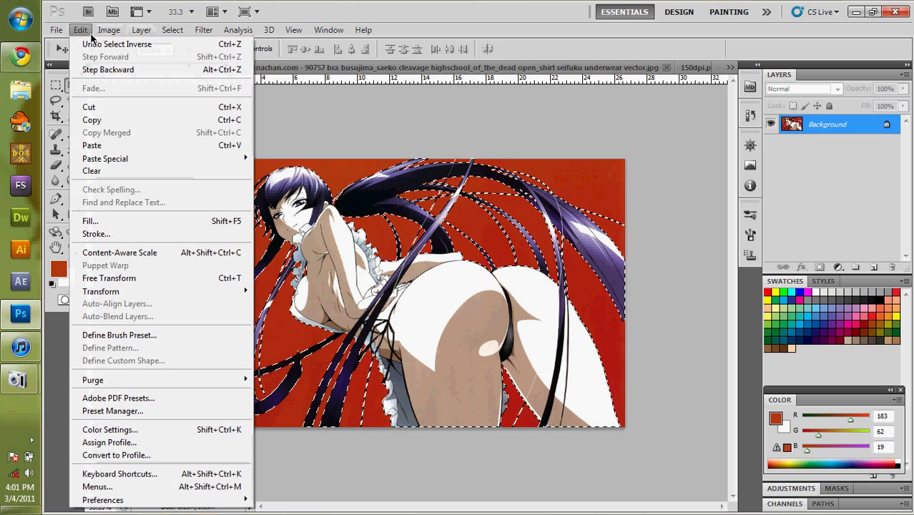
{"action": "left_click", "coordinate": [143, 110]}
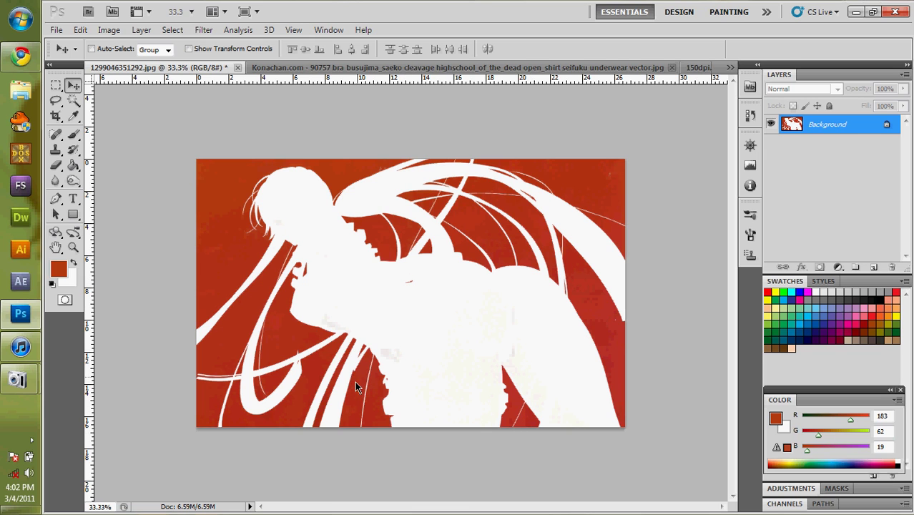
- Paste the cut-out character into 150dpi.psd above the Card Zones group as Layer 1
{"action": "left_click", "coordinate": [705, 68]}
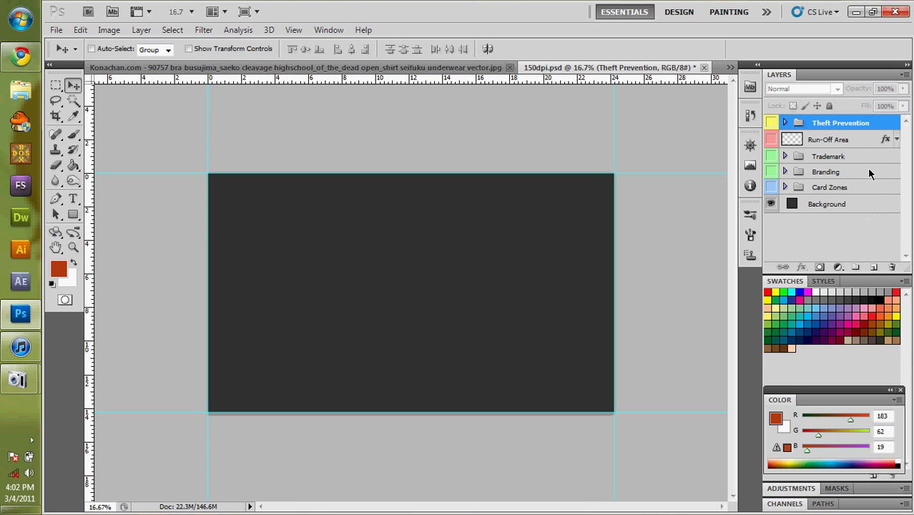
{"action": "left_click", "coordinate": [828, 188]}
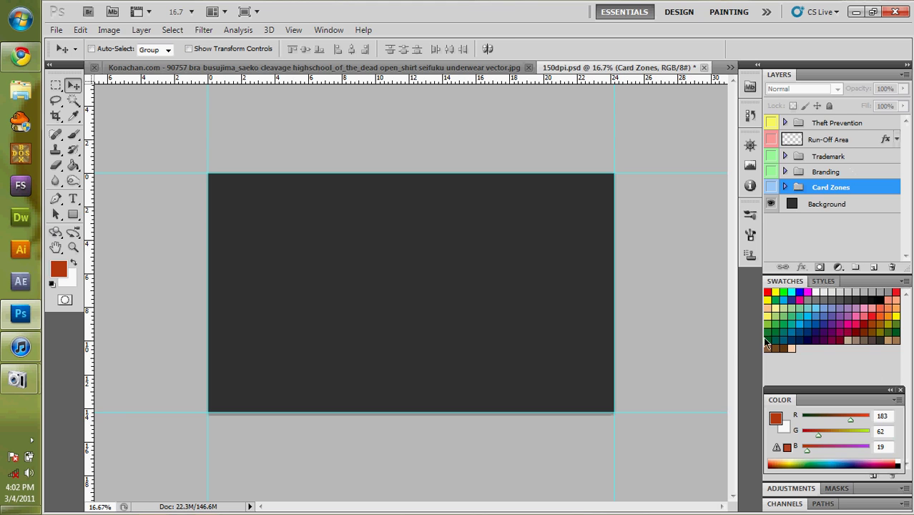
{"action": "key", "text": "ctrl+v"}
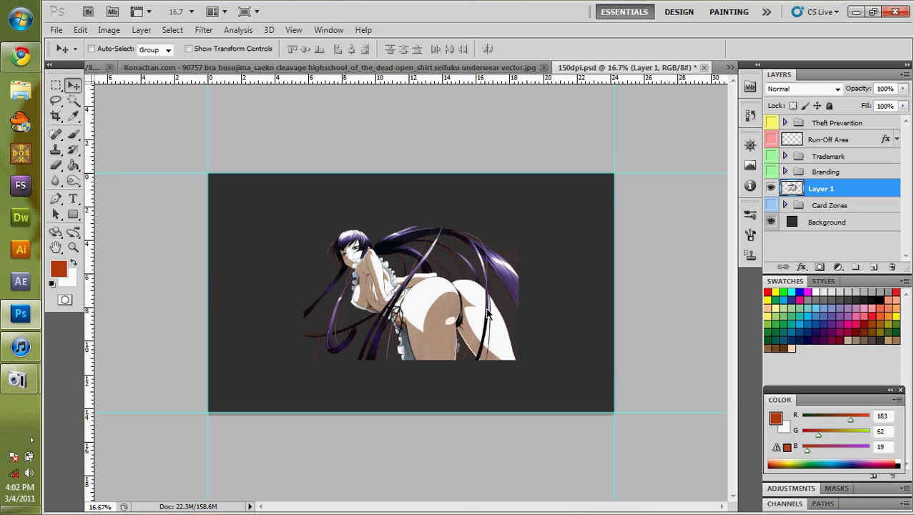
- Move the character to the bottom-right of the dark playmat canvas and commit the transform
{"action": "left_click_drag", "start_coordinate": [443, 326], "coordinate": [523, 355]}
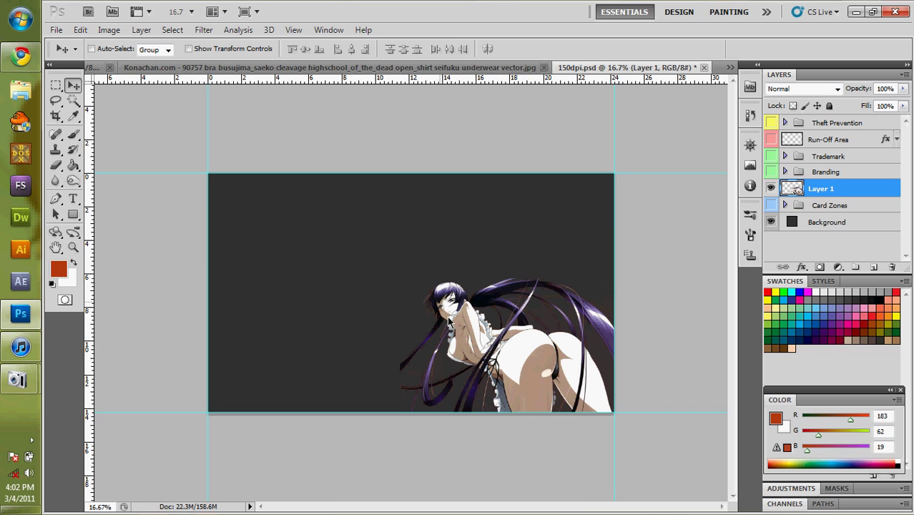
{"action": "key", "text": "ctrl+t"}
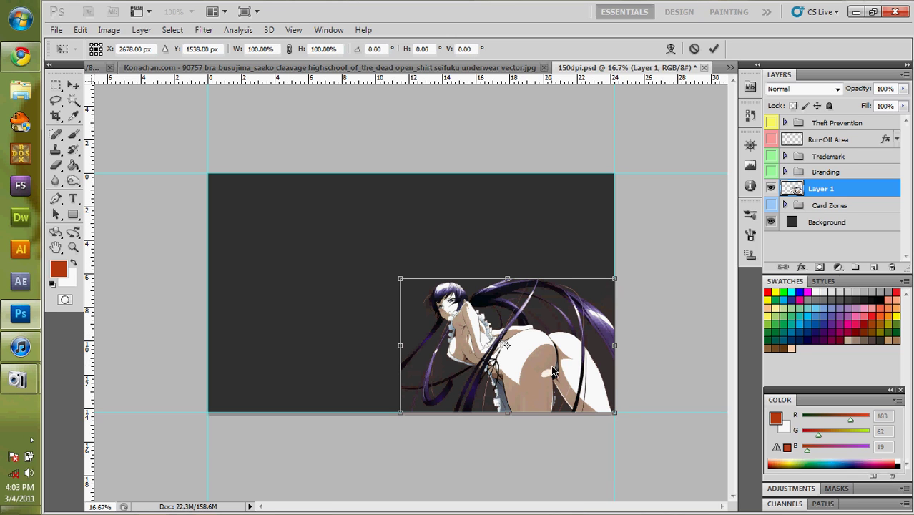
{"action": "key", "text": "Return"}
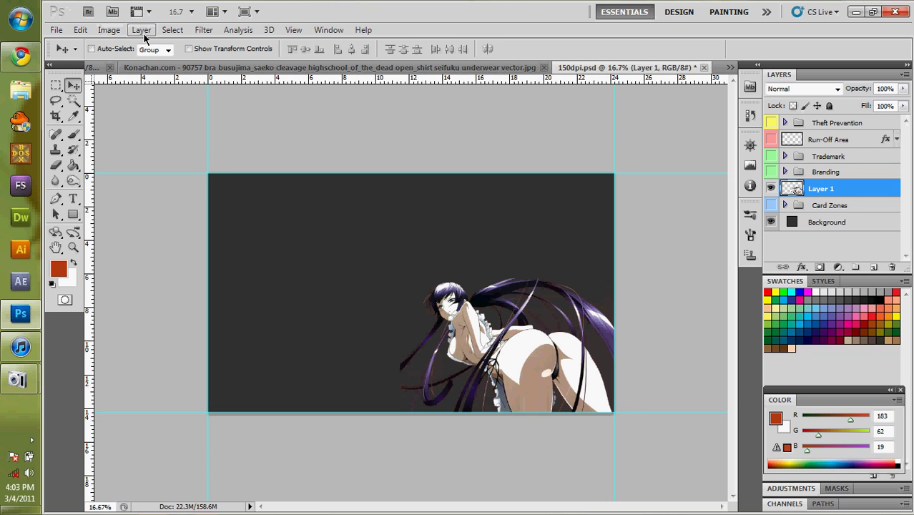
{"action": "left_click", "coordinate": [109, 30]}
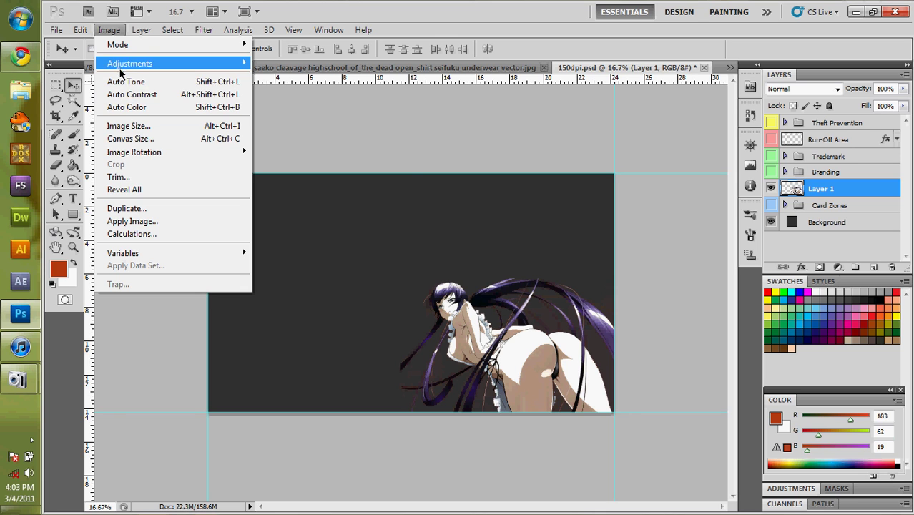
{"action": "mouse_move", "coordinate": [163, 65]}
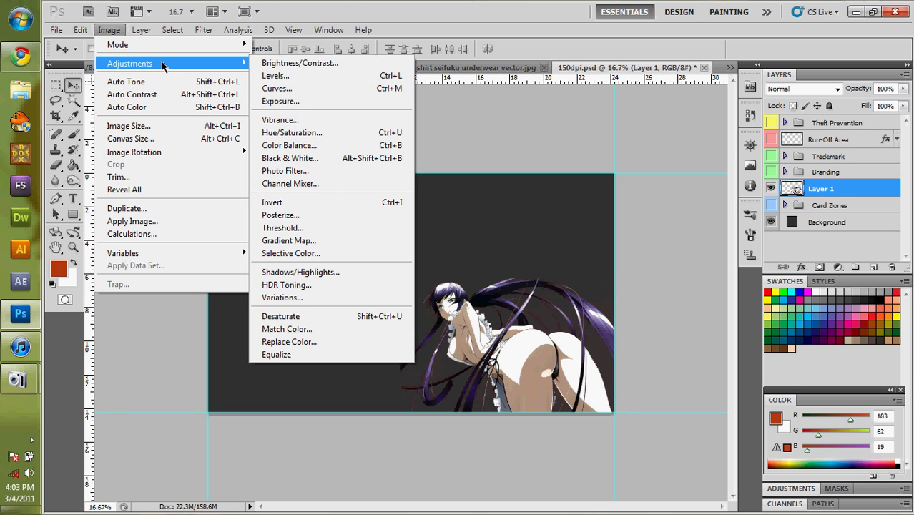
{"action": "mouse_move", "coordinate": [294, 30]}
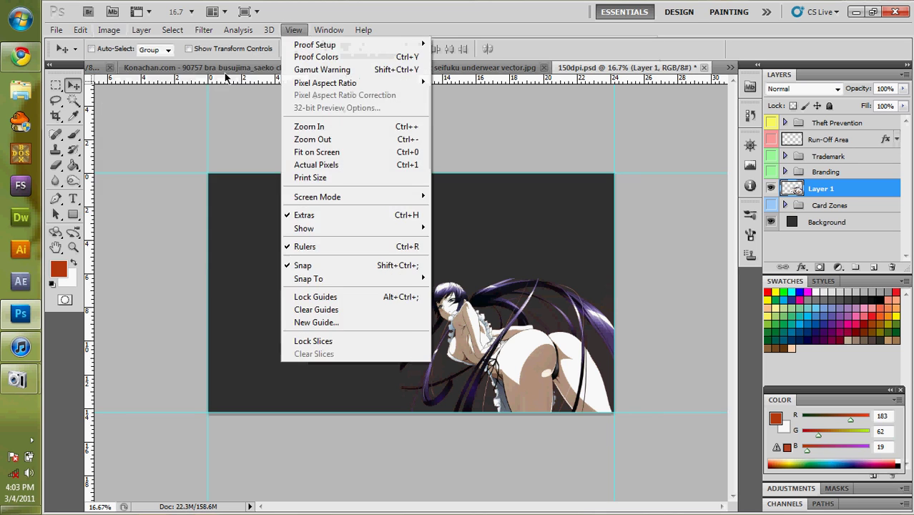
{"action": "mouse_move", "coordinate": [174, 32]}
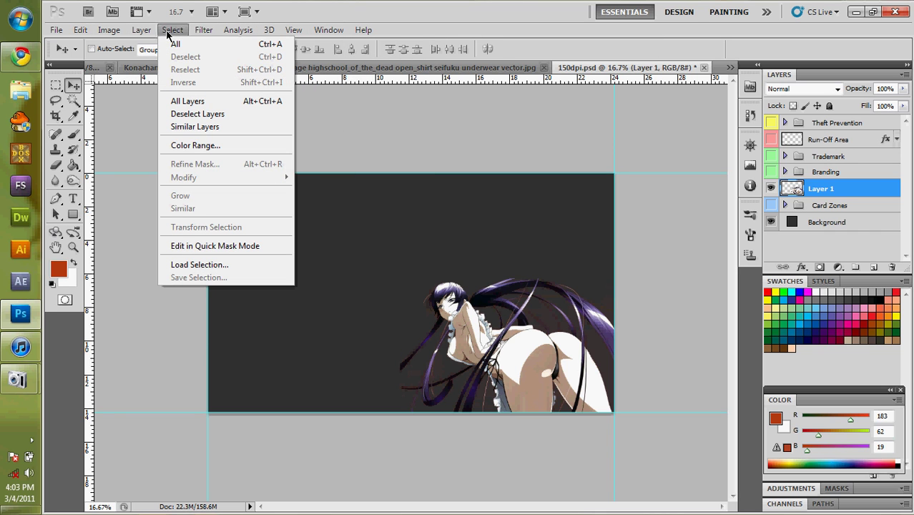
{"action": "mouse_move", "coordinate": [115, 31]}
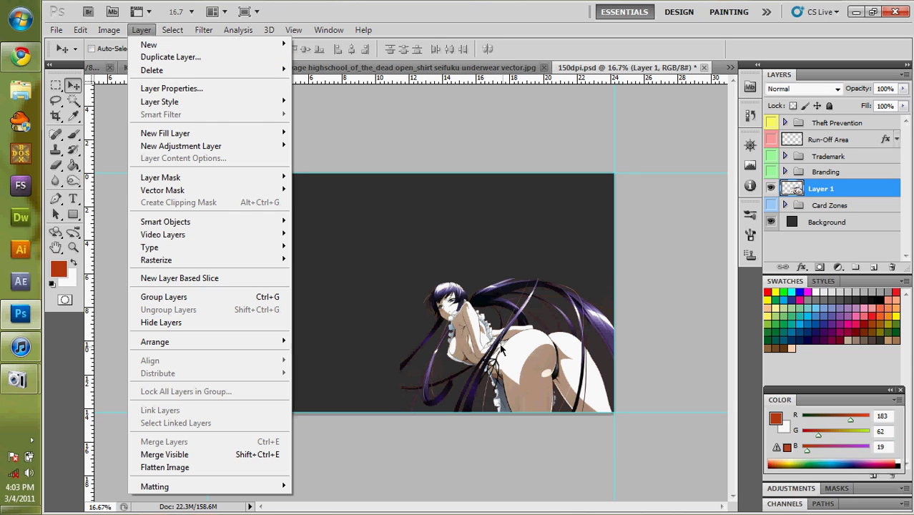
- Enlarge the character to about 104% and nudge it snug into the lower-right corner
{"action": "left_click", "coordinate": [500, 343]}
{"action": "key", "text": "ctrl+t"}
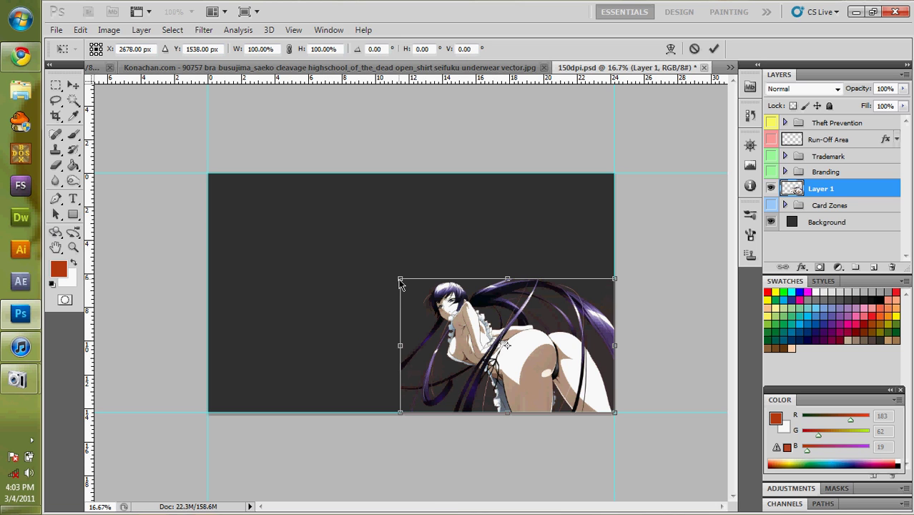
{"action": "left_click_drag", "start_coordinate": [400, 282], "coordinate": [409, 250]}
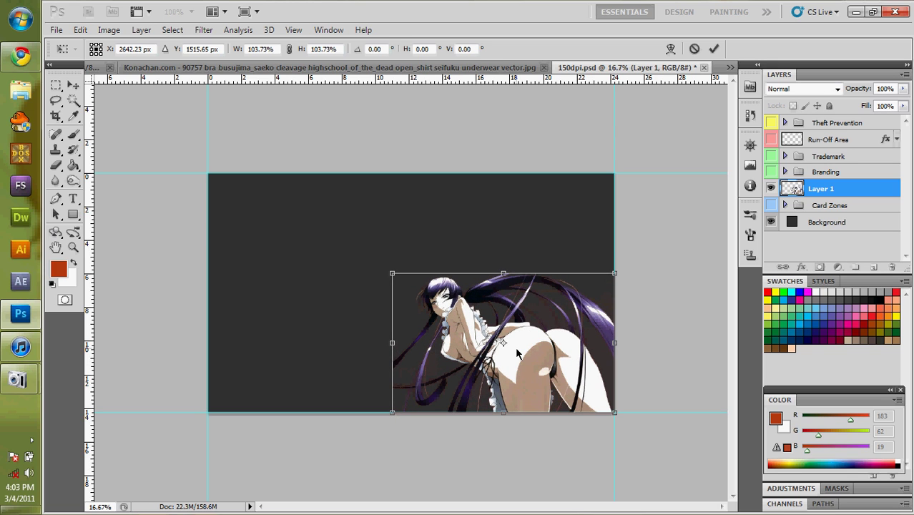
{"action": "double_click", "coordinate": [518, 356]}
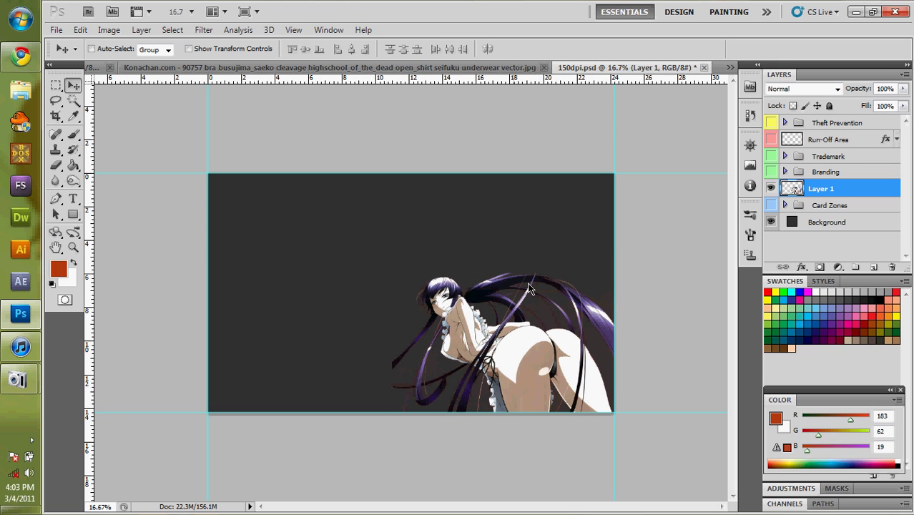
{"action": "left_click_drag", "start_coordinate": [532, 354], "coordinate": [537, 354]}
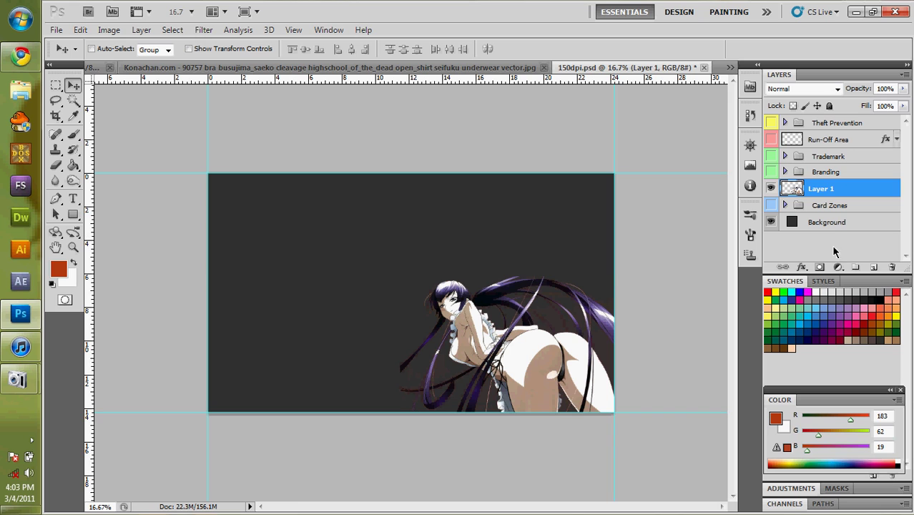
- Hide Layer 1, then select all and cut the whole fence picture from the Konachan image
{"action": "left_click", "coordinate": [826, 223]}
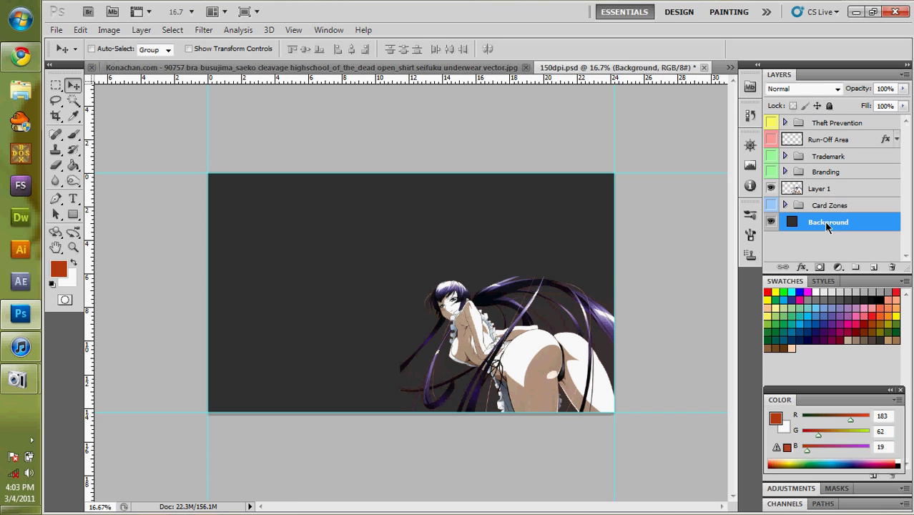
{"action": "left_click", "coordinate": [772, 188]}
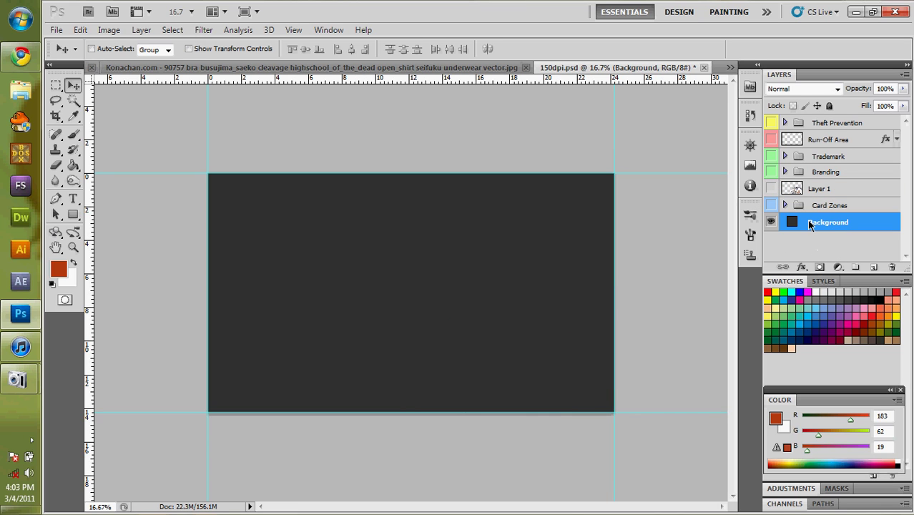
{"action": "left_click", "coordinate": [243, 67]}
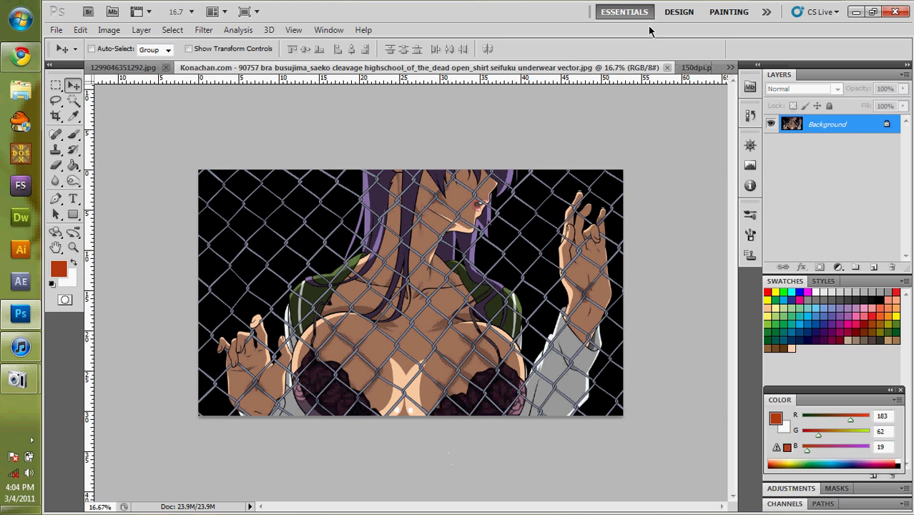
{"action": "left_click", "coordinate": [690, 71]}
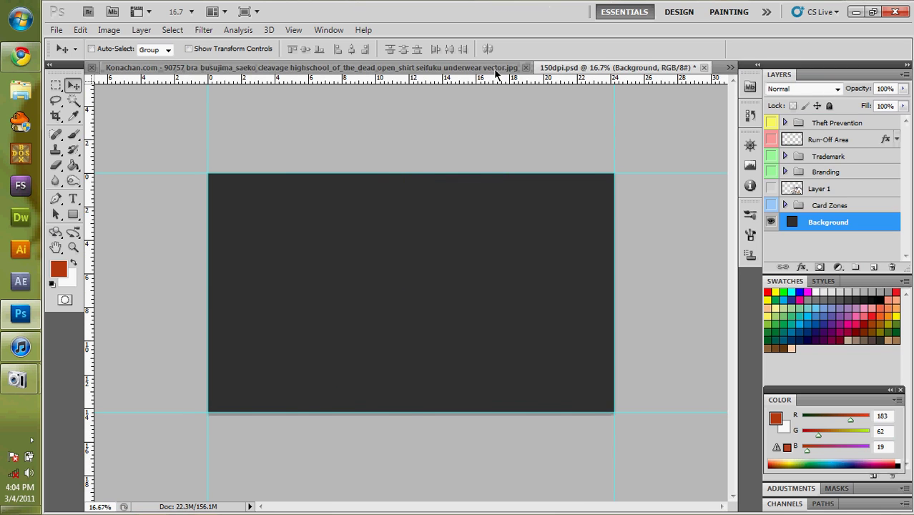
{"action": "left_click", "coordinate": [496, 74]}
{"action": "key", "text": "ctrl+a"}
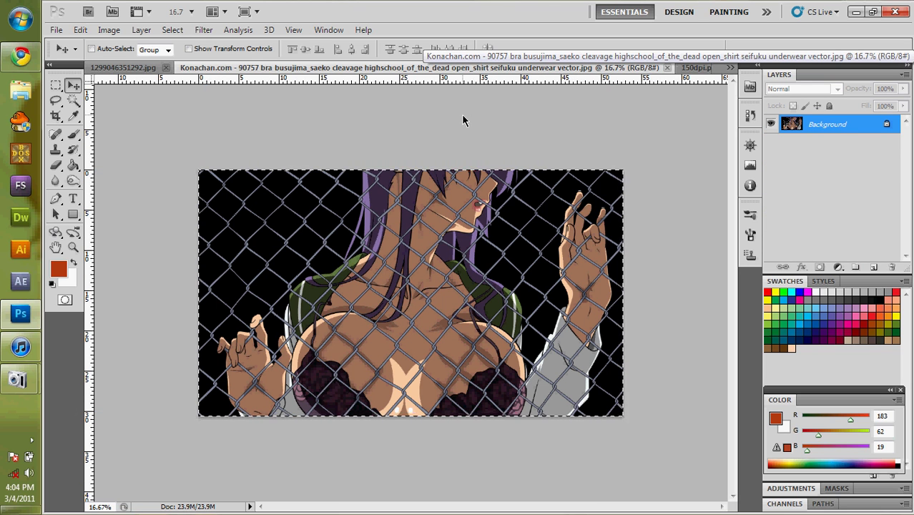
{"action": "key", "text": "ctrl+x"}
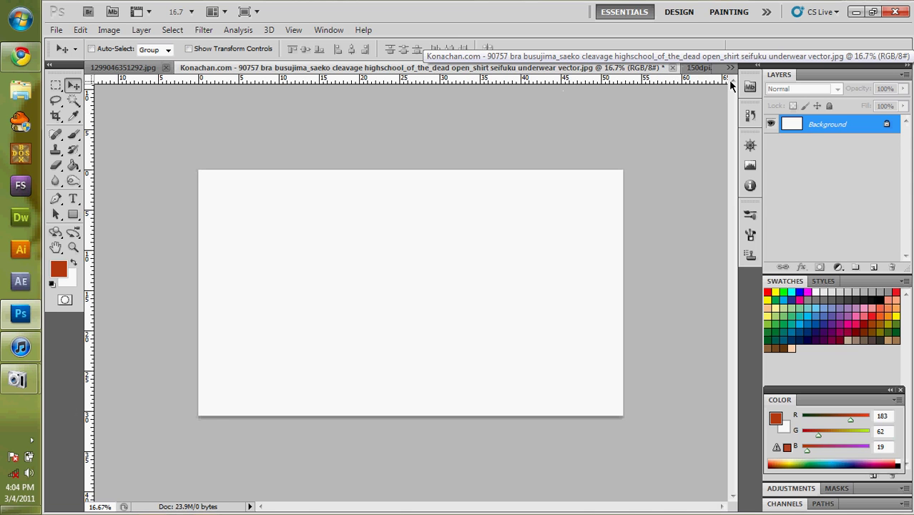
{"action": "left_click", "coordinate": [709, 69]}
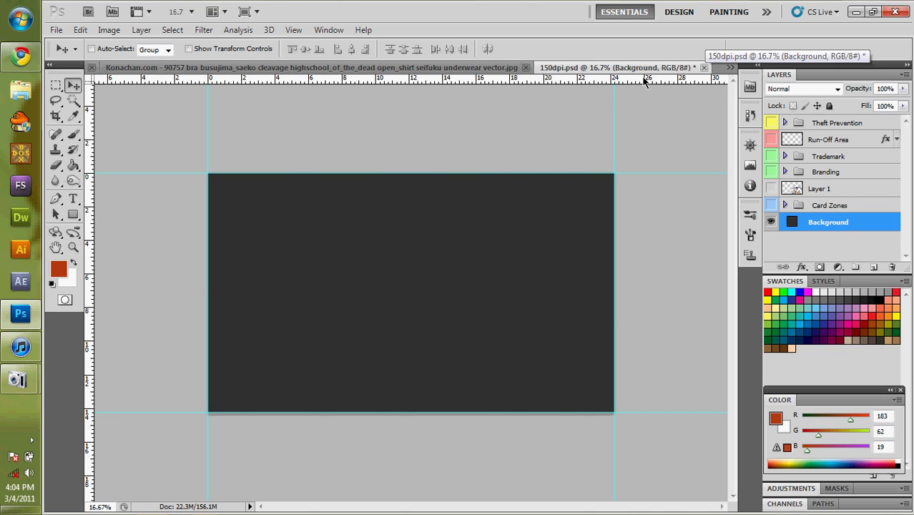
- Paste the chain-link fence as Layer 2 and shift it left to fill the canvas
{"action": "key", "text": "ctrl+v"}
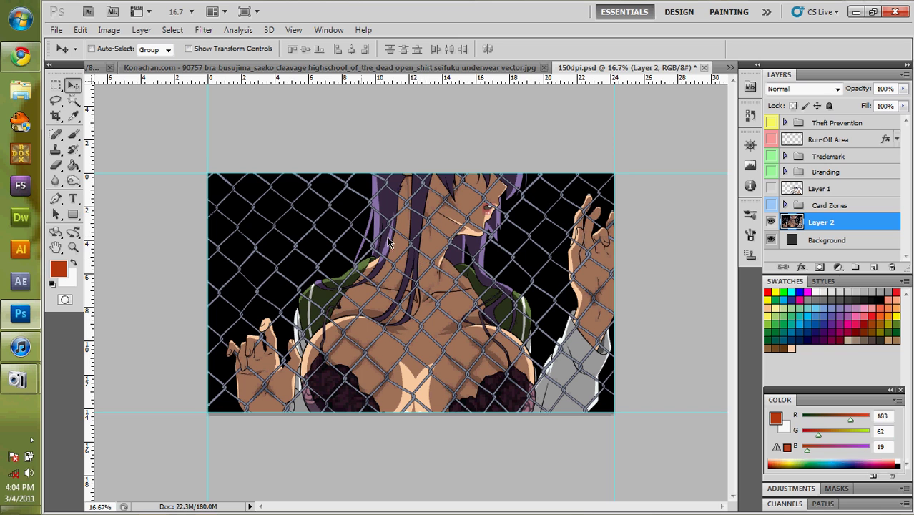
{"action": "left_click_drag", "start_coordinate": [390, 236], "coordinate": [379, 243]}
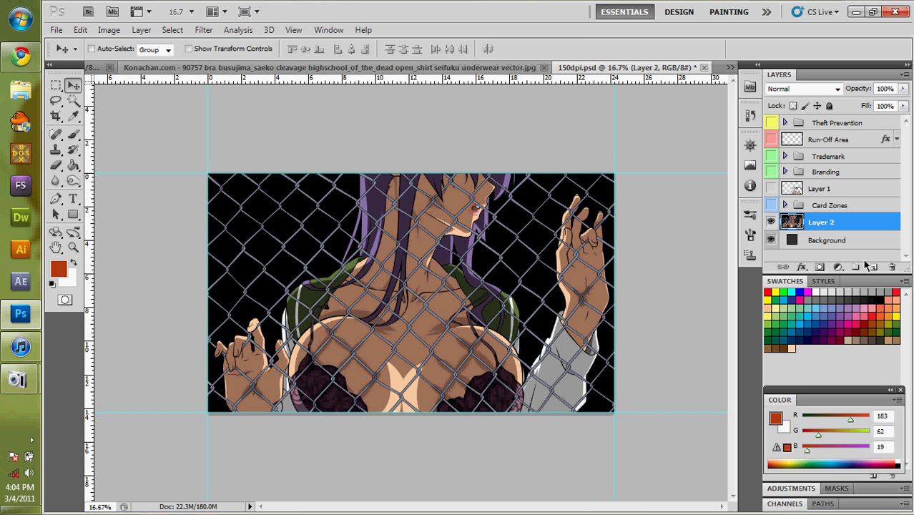
{"action": "right_click", "coordinate": [820, 226]}
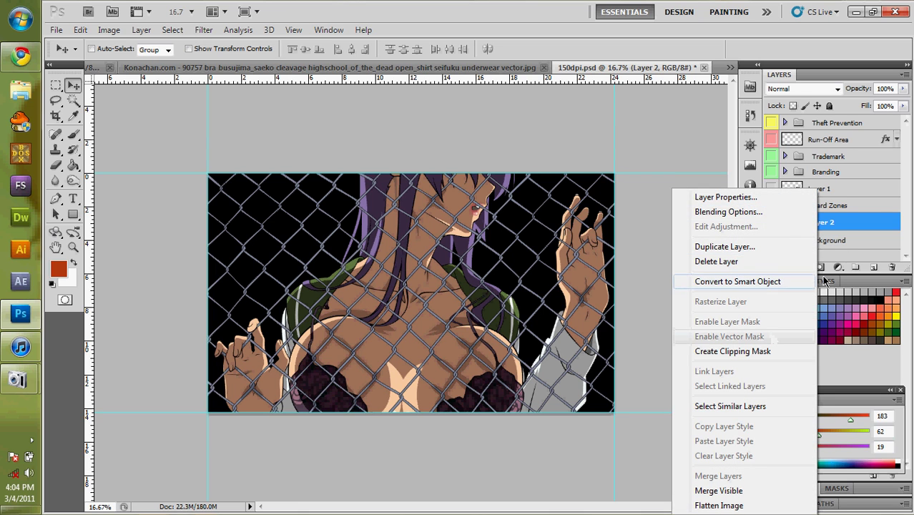
- Select Background and the Card Zones group and check their layer context menus
{"action": "right_click", "coordinate": [827, 226]}
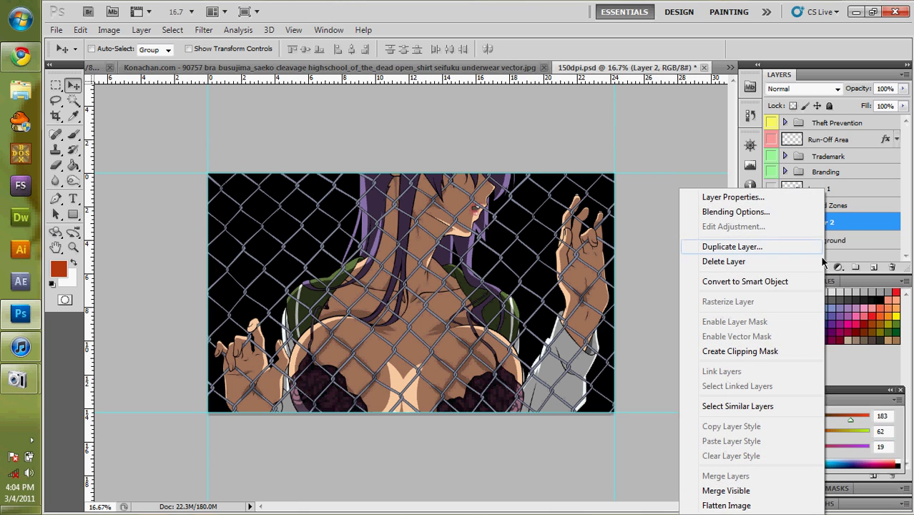
{"action": "left_click", "coordinate": [836, 243]}
{"action": "left_click", "coordinate": [836, 241], "text": "shift"}
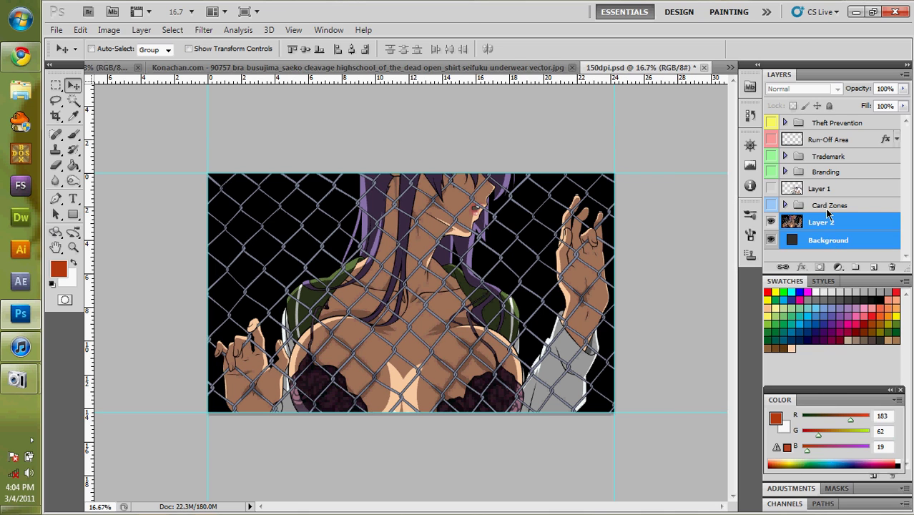
{"action": "right_click", "coordinate": [827, 212]}
- Hide Layer 1 and Layer 2, show Card Zones and expand it to reveal Official and Custom
{"action": "key", "text": "Escape"}
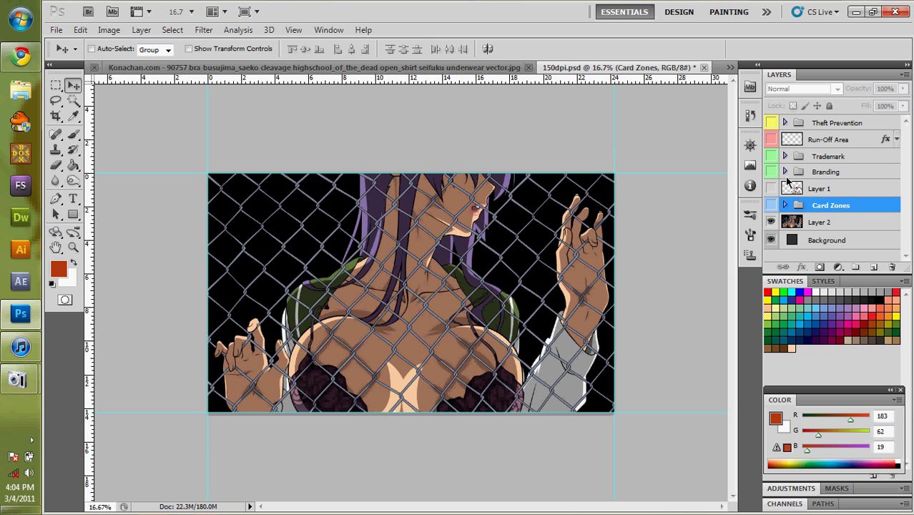
{"action": "left_click", "coordinate": [773, 189]}
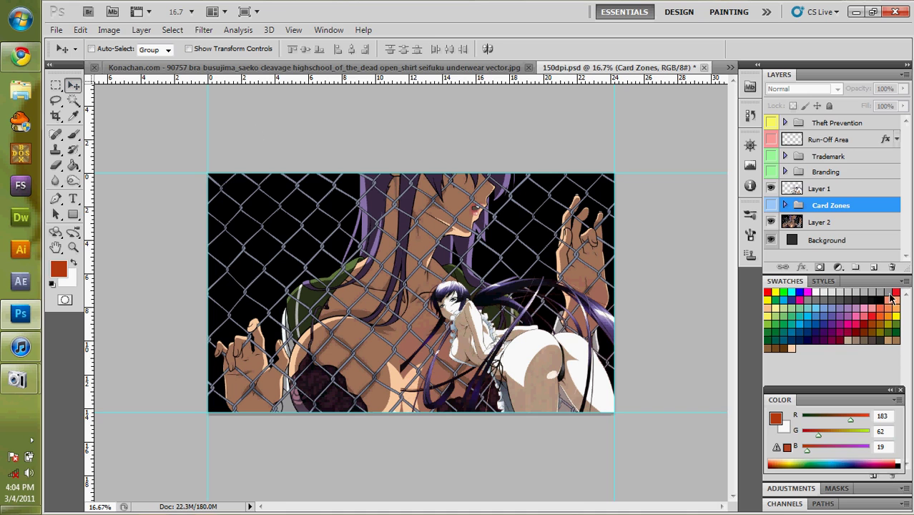
{"action": "left_click", "coordinate": [801, 191]}
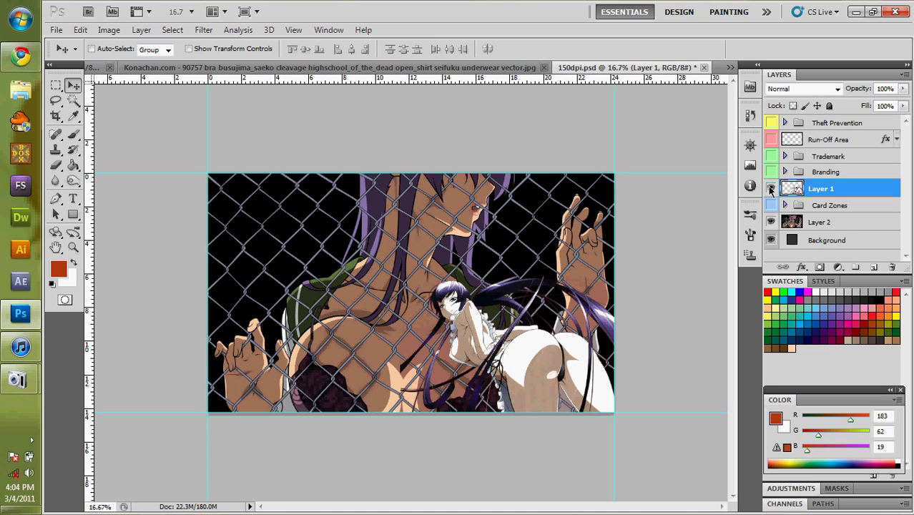
{"action": "left_click", "coordinate": [771, 188]}
{"action": "left_click", "coordinate": [771, 222]}
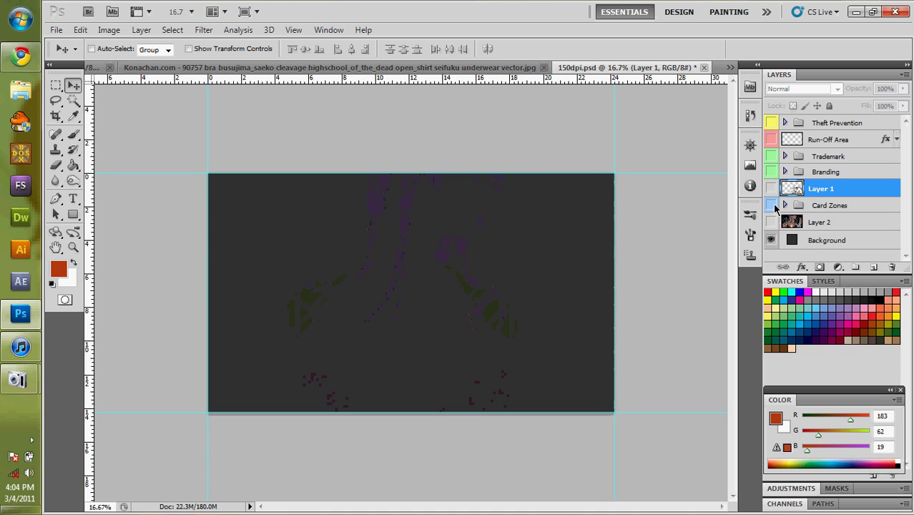
{"action": "left_click", "coordinate": [771, 206]}
{"action": "left_click", "coordinate": [785, 206]}
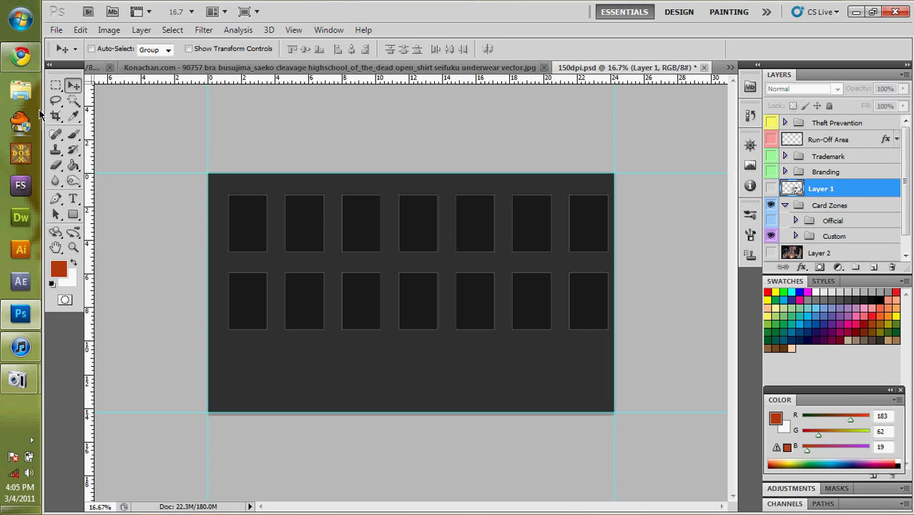
- Nudge Card Zones left and back, hide the Custom set and show the Official set
{"action": "left_click", "coordinate": [828, 206]}
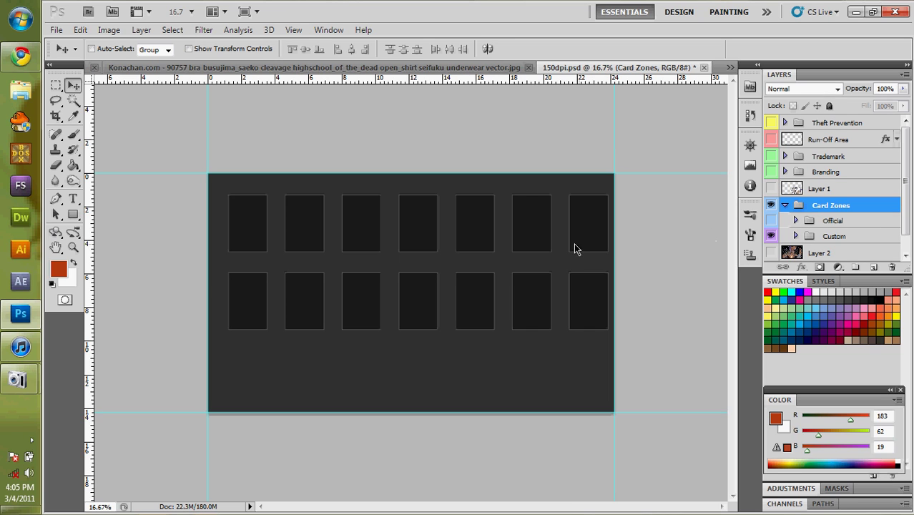
{"action": "key", "text": "shift+Left"}
{"action": "key", "text": "shift+Left"}
{"action": "key", "text": "shift+Left"}
{"action": "key", "text": "shift+Left"}
{"action": "key", "text": "shift+Left"}
{"action": "key", "text": "shift+Left"}
{"action": "key", "text": "shift+Right"}
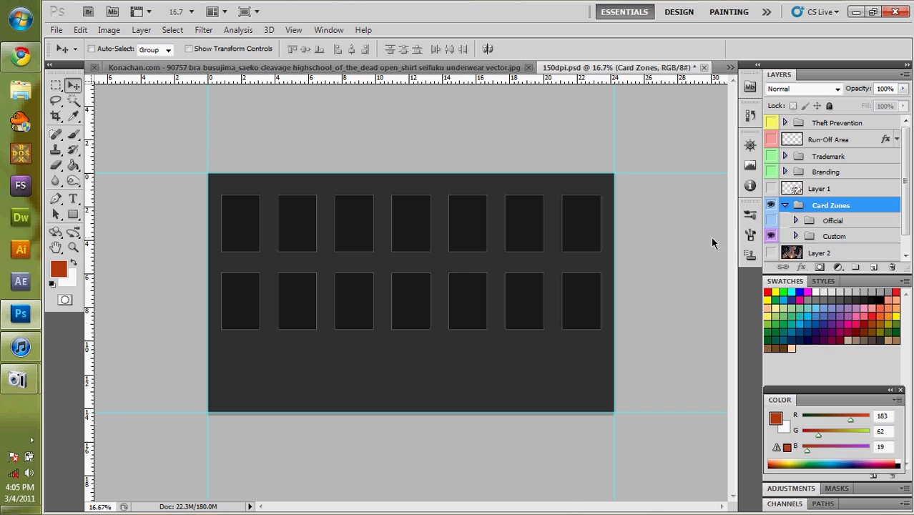
{"action": "left_click", "coordinate": [771, 236]}
{"action": "left_click", "coordinate": [796, 220]}
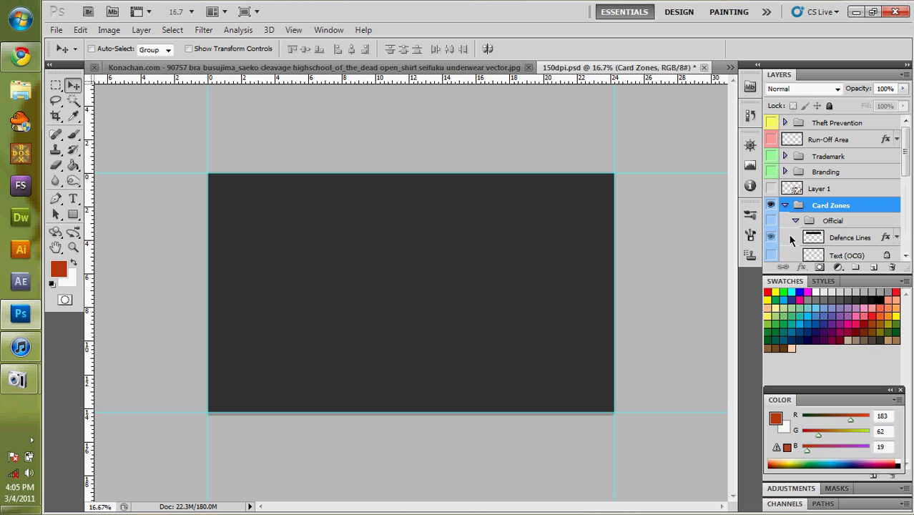
{"action": "left_click", "coordinate": [771, 220]}
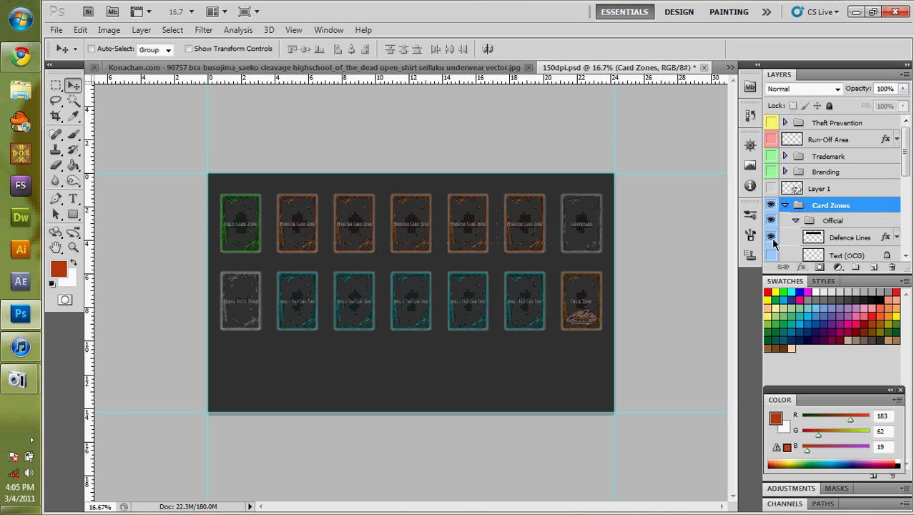
{"action": "scroll", "coordinate": [824, 247], "scroll_direction": "down", "scroll_amount": 2}
{"action": "scroll", "coordinate": [825, 247], "scroll_direction": "down", "scroll_amount": 1}
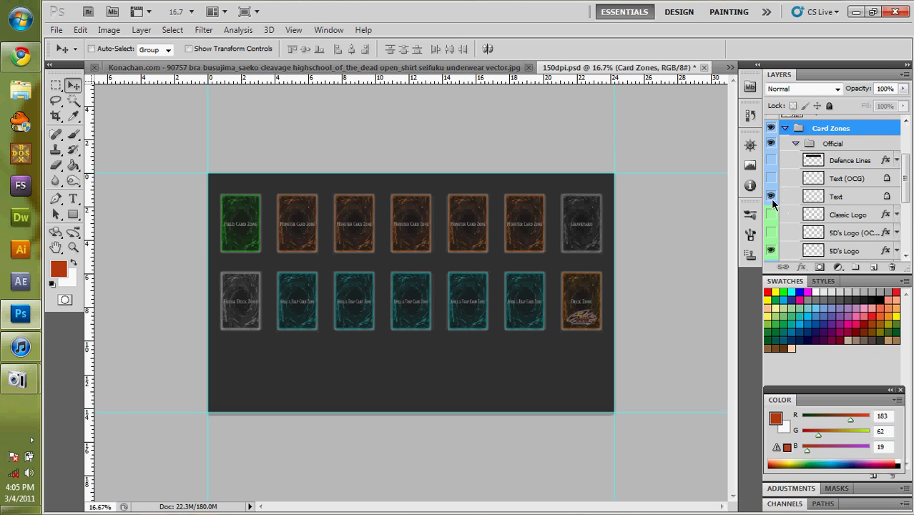
- Hide the Text labels and 5D's Logo, leaving only the coloured card frames
{"action": "left_click", "coordinate": [771, 196]}
{"action": "left_click", "coordinate": [774, 251]}
{"action": "scroll", "coordinate": [783, 239], "scroll_direction": "down", "scroll_amount": 2}
{"action": "scroll", "coordinate": [767, 172], "scroll_direction": "up", "scroll_amount": 3}
{"action": "left_click", "coordinate": [770, 160]}
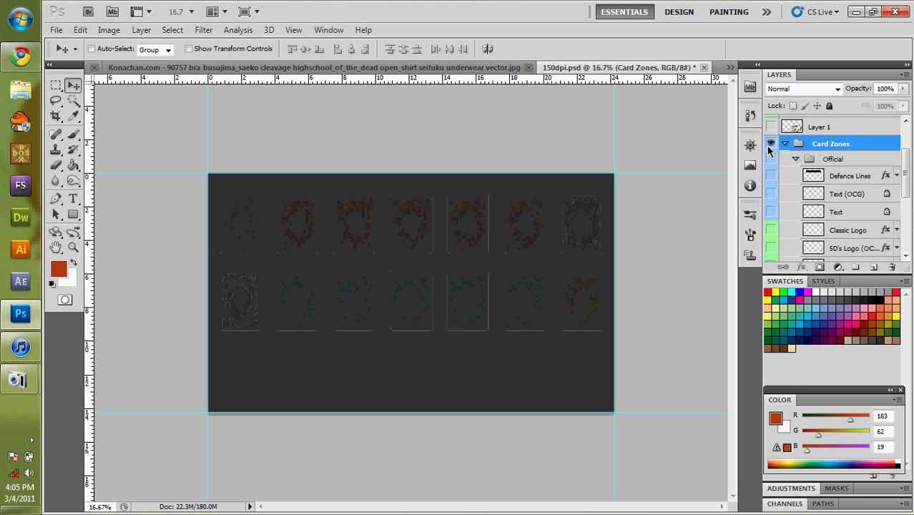
- Collapse Card Zones and turn the girl artwork and fence layers back on
{"action": "left_click", "coordinate": [788, 144]}
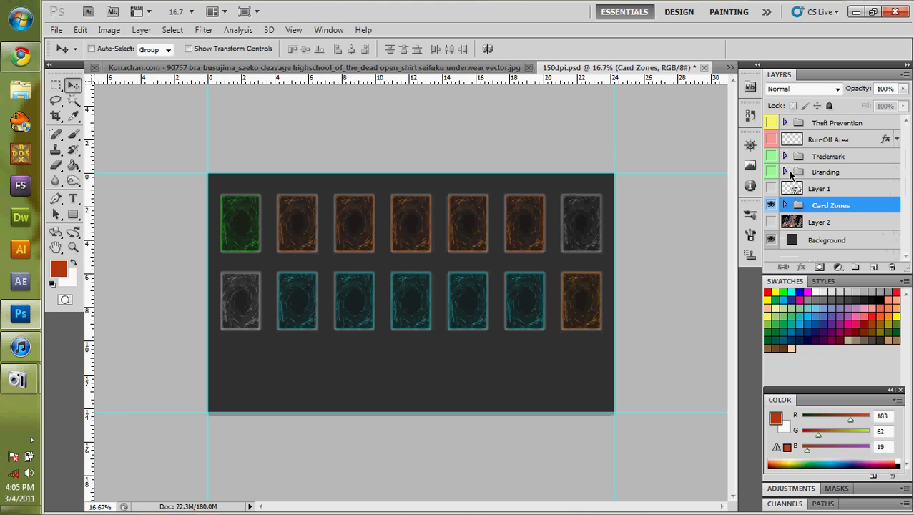
{"action": "left_click", "coordinate": [771, 188]}
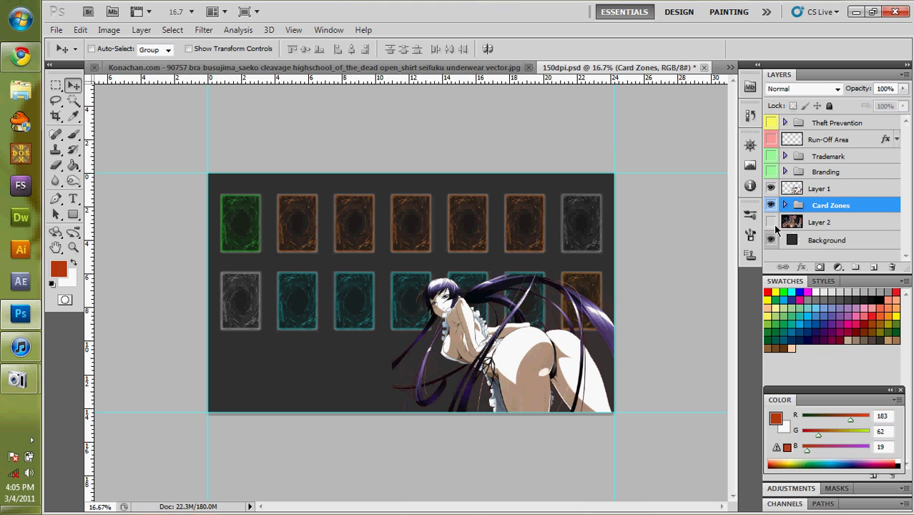
{"action": "left_click", "coordinate": [772, 223]}
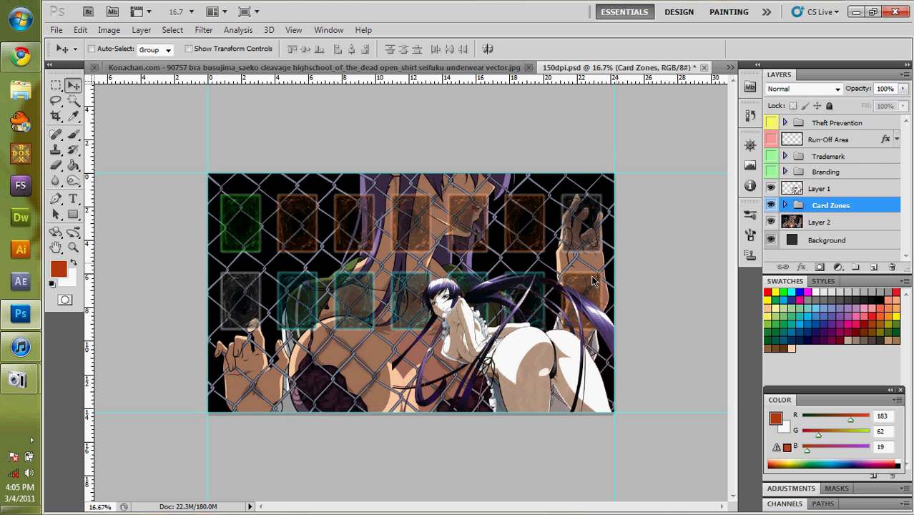
- Nudge the card zones up a few pixels and shift the girl artwork slightly right
{"action": "key", "text": "shift+Right"}
{"action": "key", "text": "shift+Right"}
{"action": "key", "text": "shift+Left"}
{"action": "key", "text": "shift+Left"}
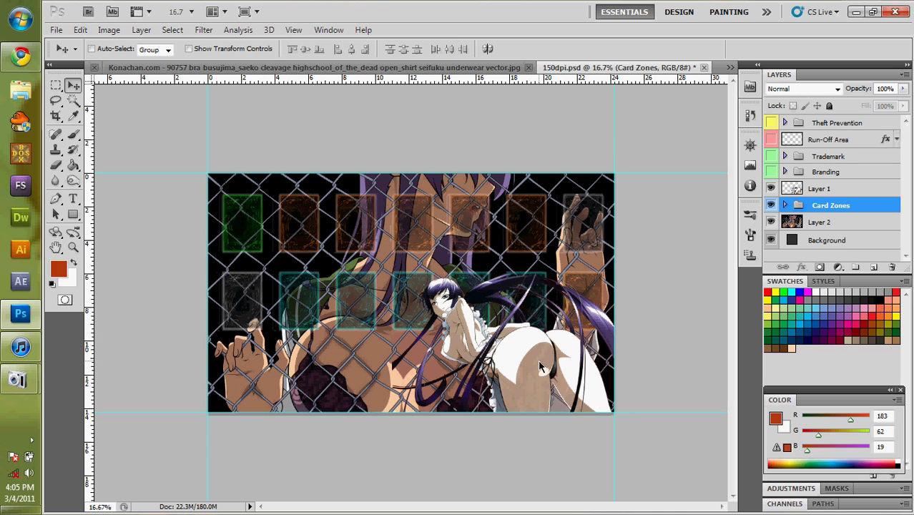
{"action": "key", "text": "shift+Up"}
{"action": "key", "text": "shift+Up"}
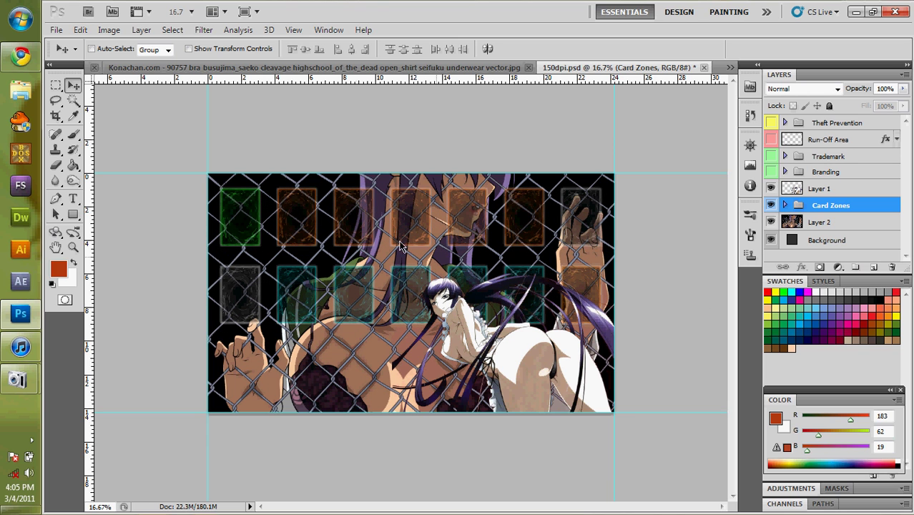
{"action": "key", "text": "alt+bracketright"}
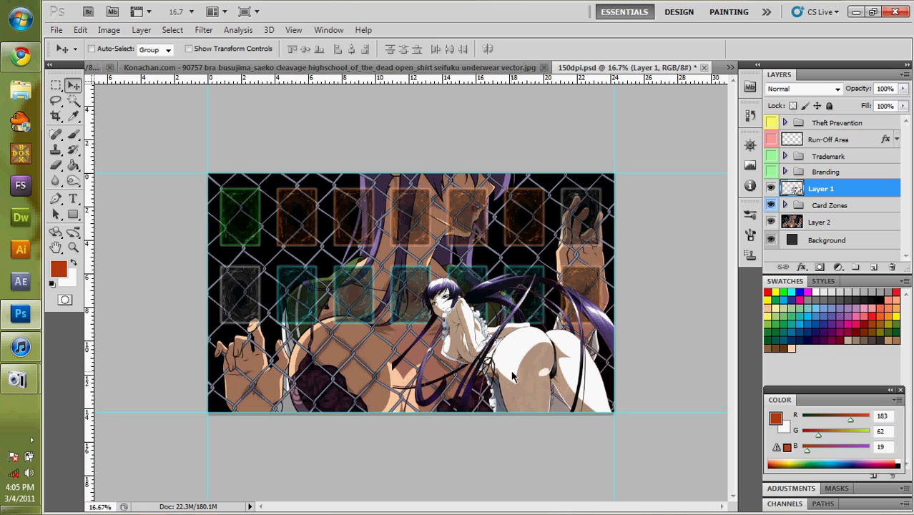
{"action": "left_click_drag", "start_coordinate": [512, 377], "coordinate": [522, 378]}
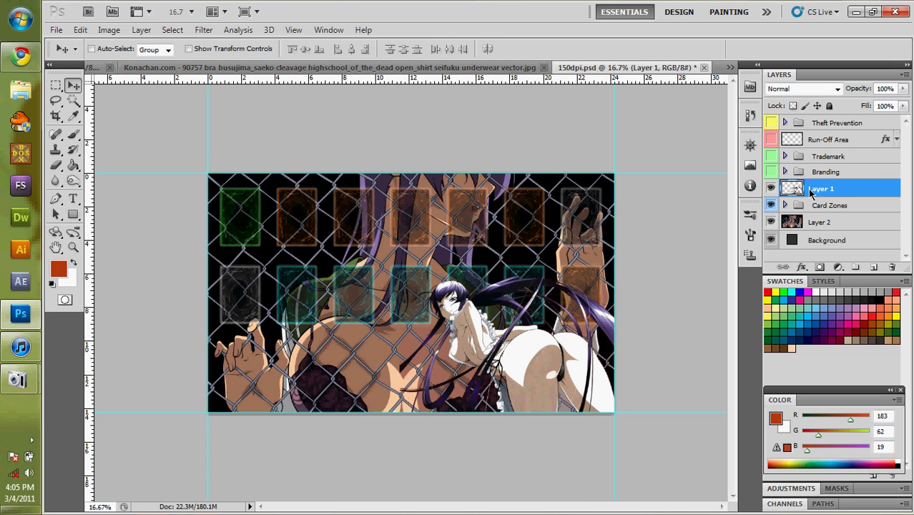
- Draw a text box across the lower playmat, type DEMONXIORI and push it down one line
{"action": "left_click", "coordinate": [73, 198]}
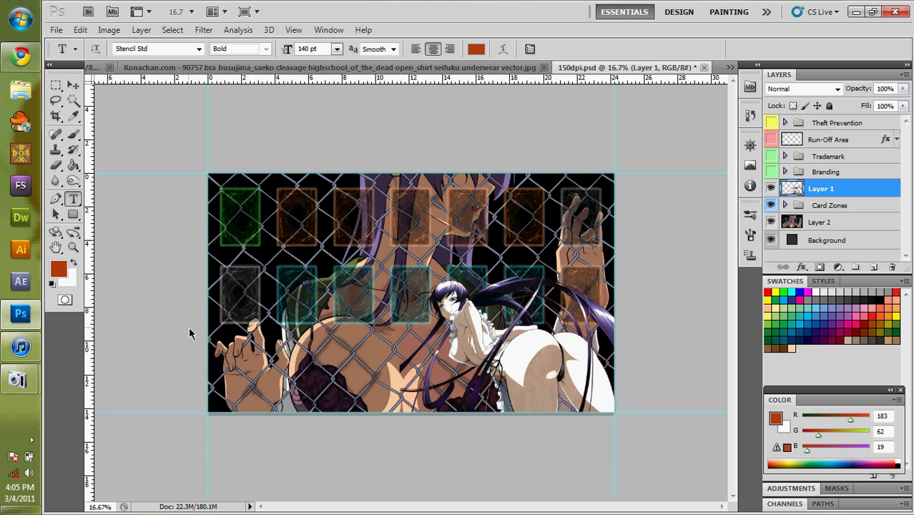
{"action": "left_click_drag", "start_coordinate": [207, 336], "coordinate": [613, 415]}
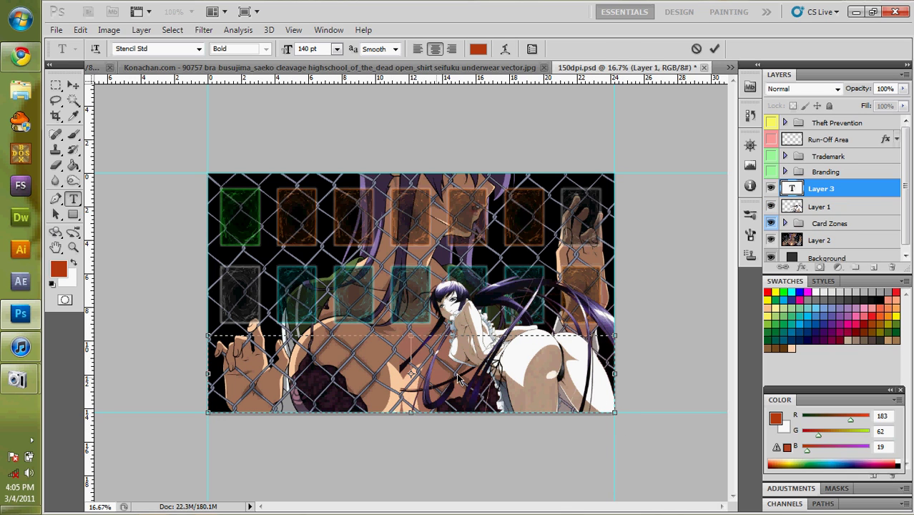
{"action": "type", "text": "DE"}
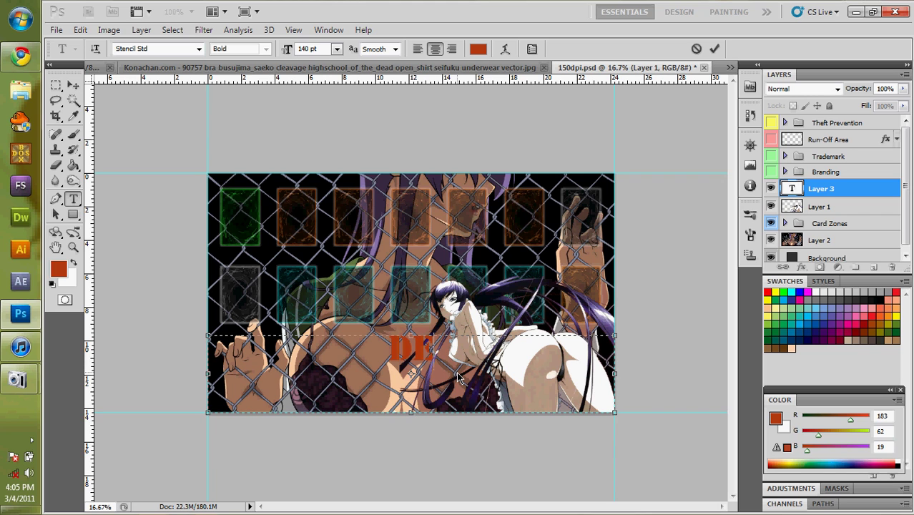
{"action": "type", "text": "MONXIORI"}
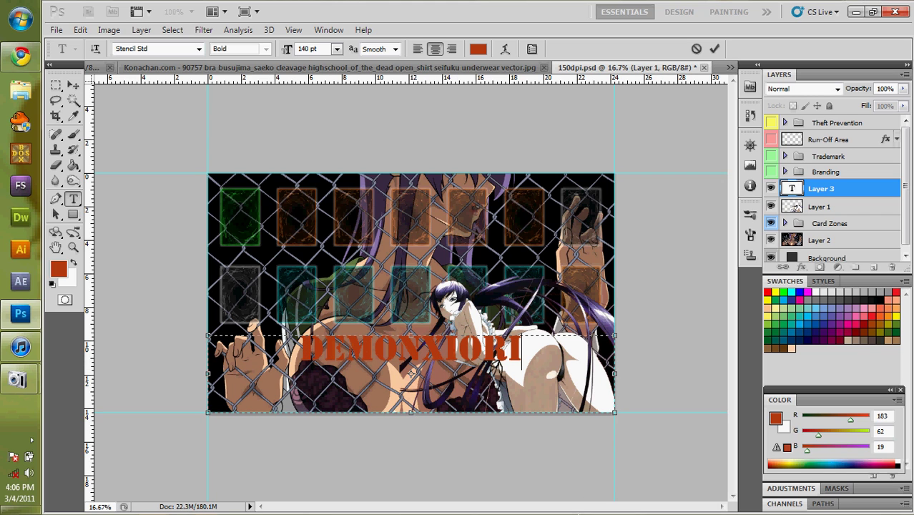
{"action": "left_click", "coordinate": [299, 352]}
{"action": "key", "text": "Return"}
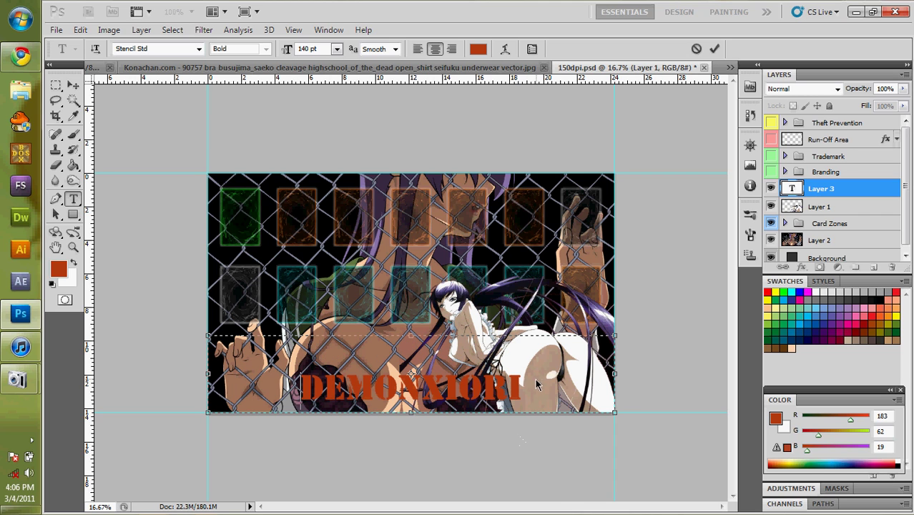
{"action": "double_click", "coordinate": [449, 396]}
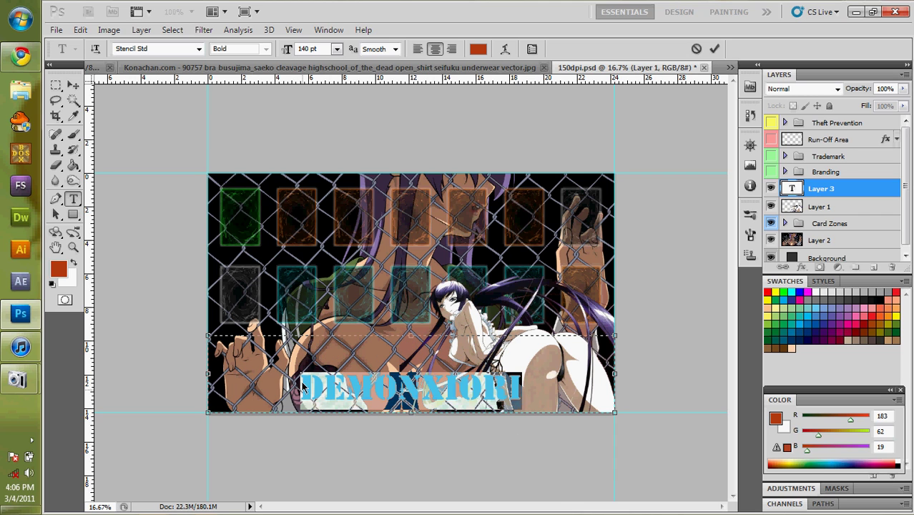
- Set the DEMONXIORI text size to 200 pt
{"action": "left_click", "coordinate": [337, 49]}
{"action": "left_click", "coordinate": [324, 51]}
{"action": "left_click_drag", "start_coordinate": [317, 51], "coordinate": [295, 60]}
{"action": "type", "text": "200"}
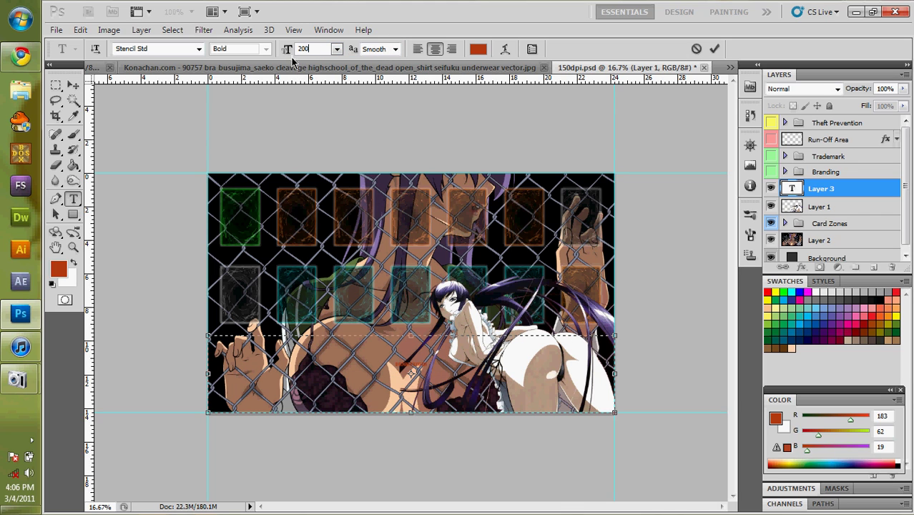
{"action": "key", "text": "Return"}
{"action": "key", "text": "ctrl+z"}
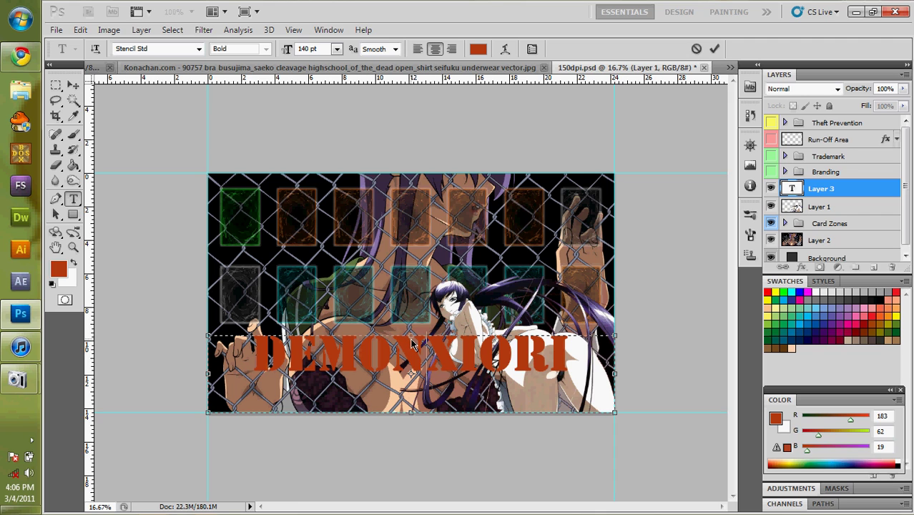
{"action": "key", "text": "ctrl+z"}
- Move the DEMONXIORI text lower and recolour it pure red from the Swatches
{"action": "left_click_drag", "start_coordinate": [411, 347], "coordinate": [412, 371]}
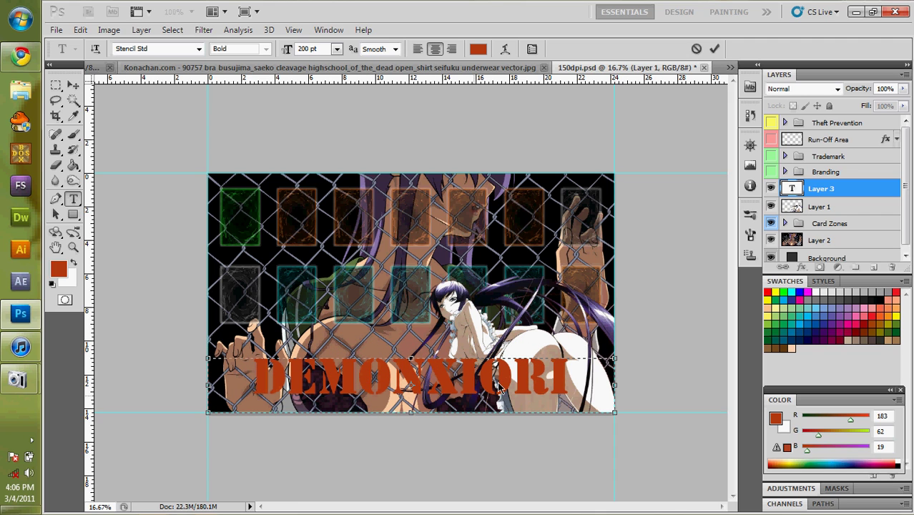
{"action": "left_click_drag", "start_coordinate": [571, 386], "coordinate": [271, 394]}
{"action": "left_click", "coordinate": [58, 268]}
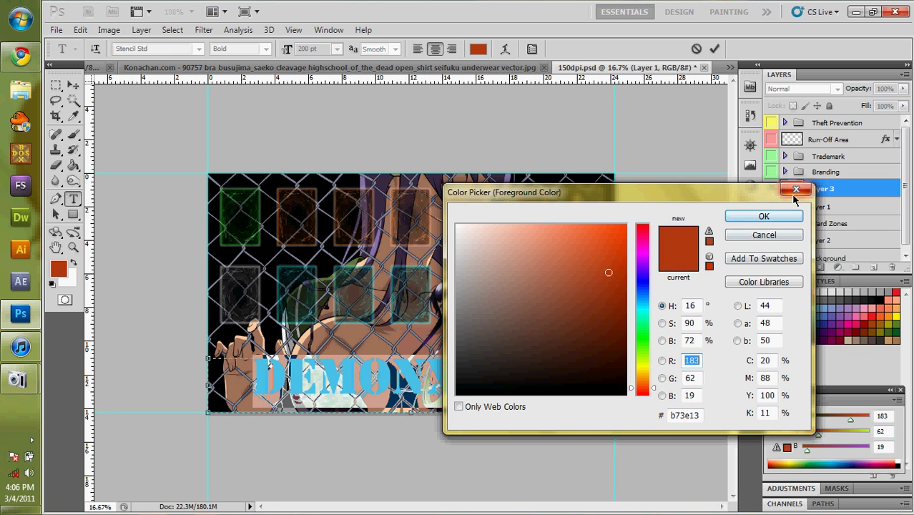
{"action": "left_click", "coordinate": [764, 216]}
{"action": "left_click", "coordinate": [768, 292]}
{"action": "left_click", "coordinate": [520, 386]}
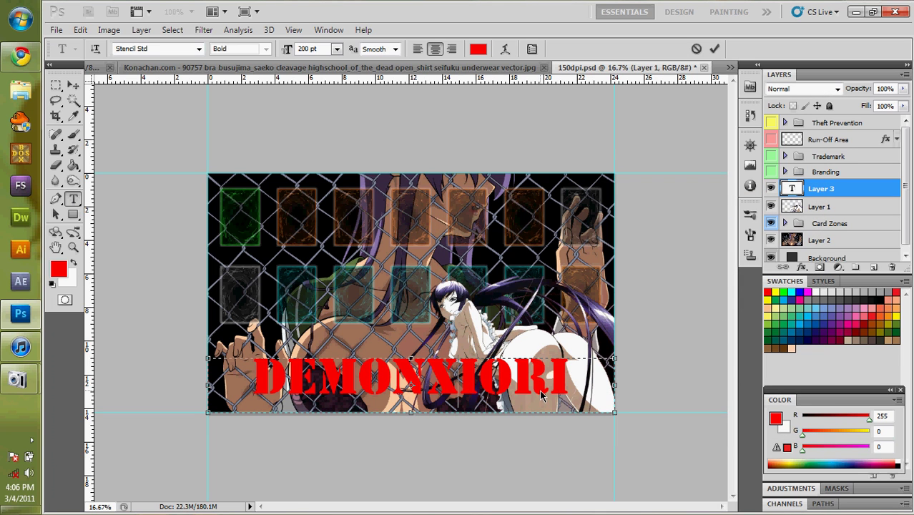
{"action": "double_click", "coordinate": [541, 395]}
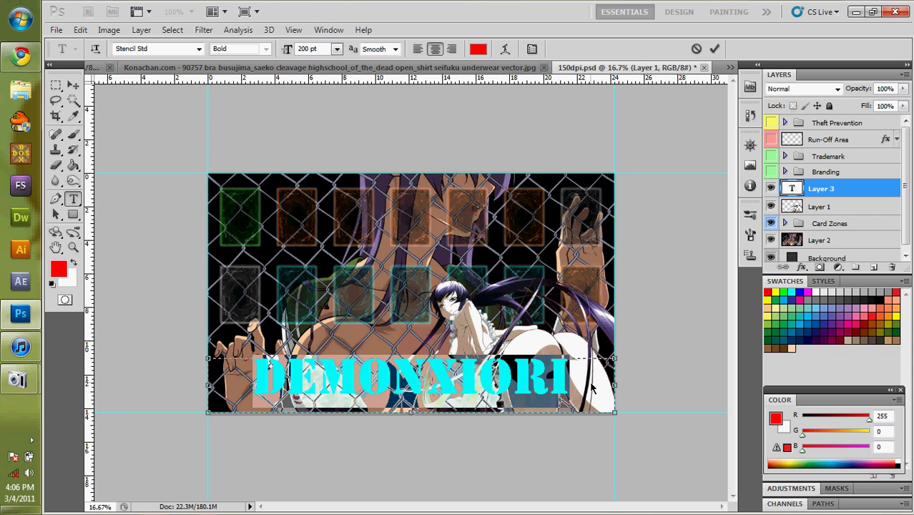
- Commit the red DEMONXIORI text so it becomes the DEMONXIORI layer
{"action": "left_click", "coordinate": [848, 194]}
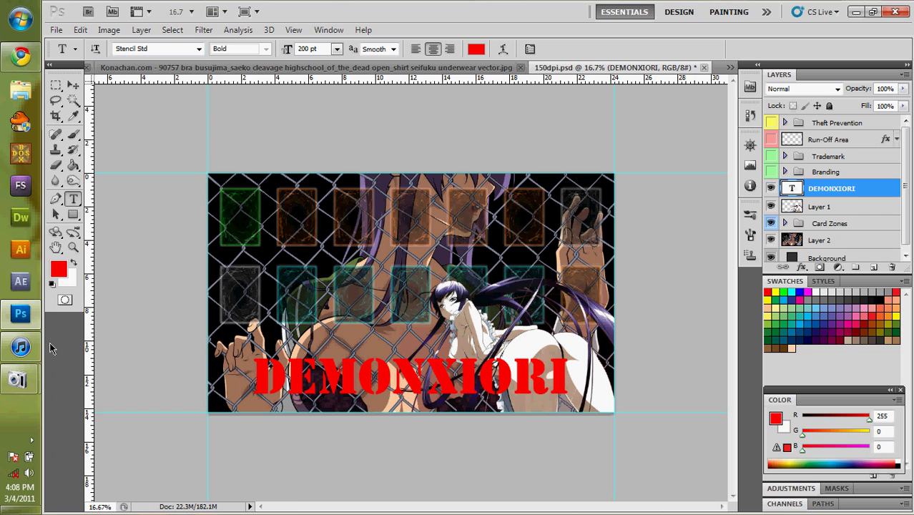
- Start a new text layer, Layer 3, on the lower-left of the canvas
{"action": "left_click", "coordinate": [268, 491]}
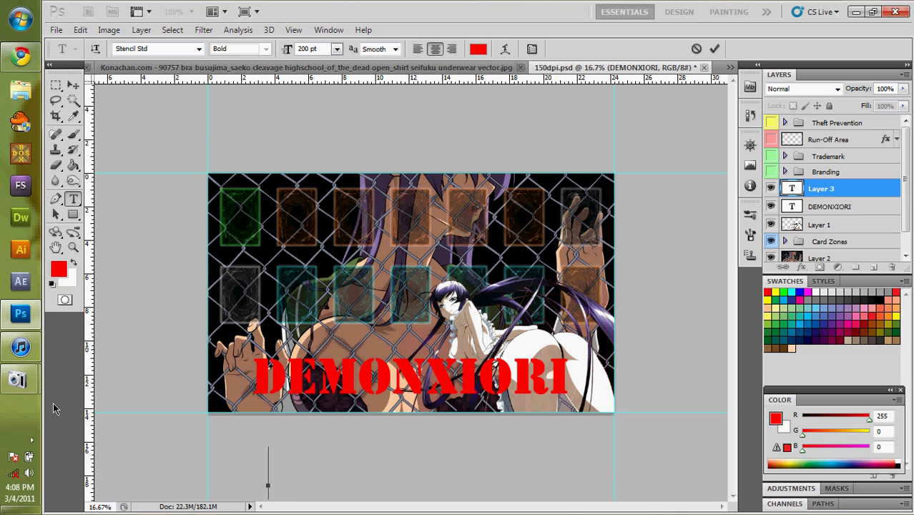